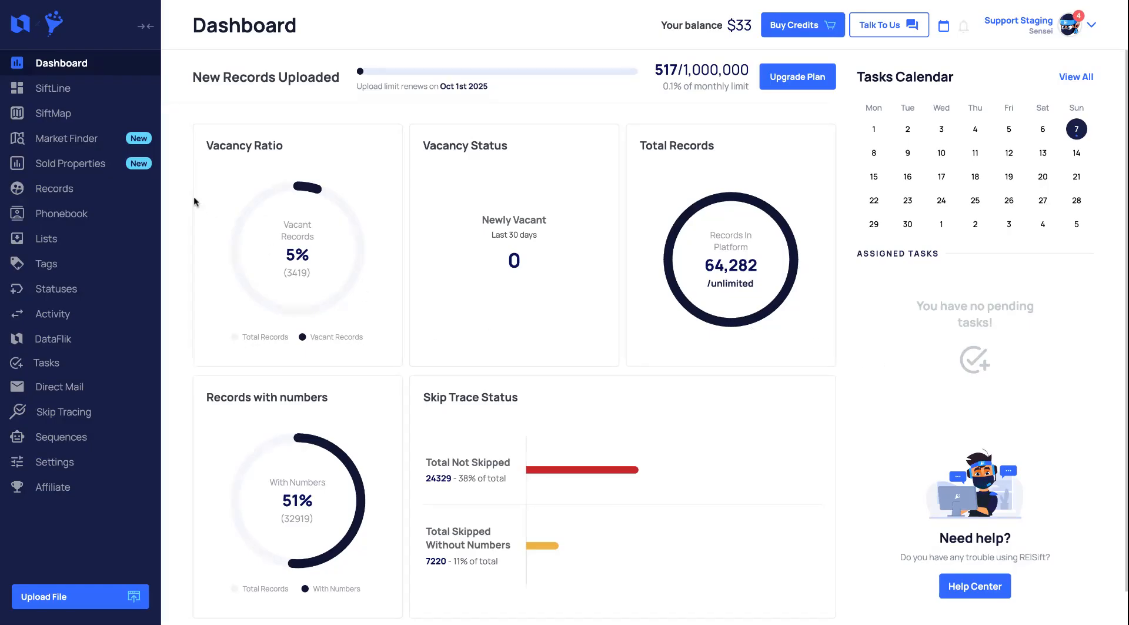
Open the Sold Properties page and filter it to the state Ohio
click(119, 170)
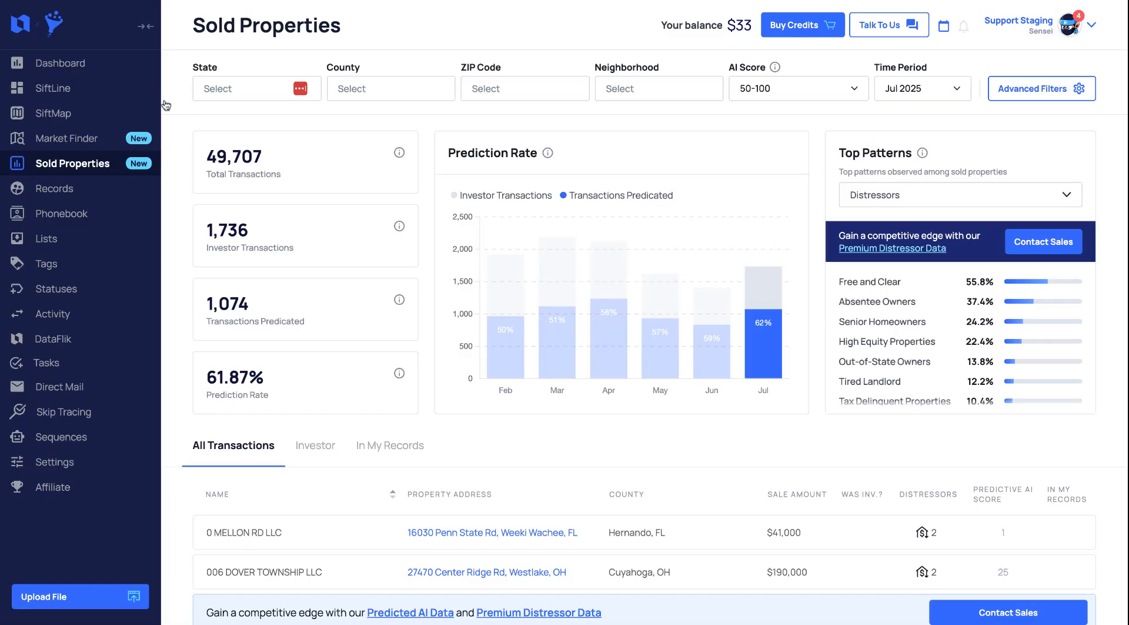
click(252, 81)
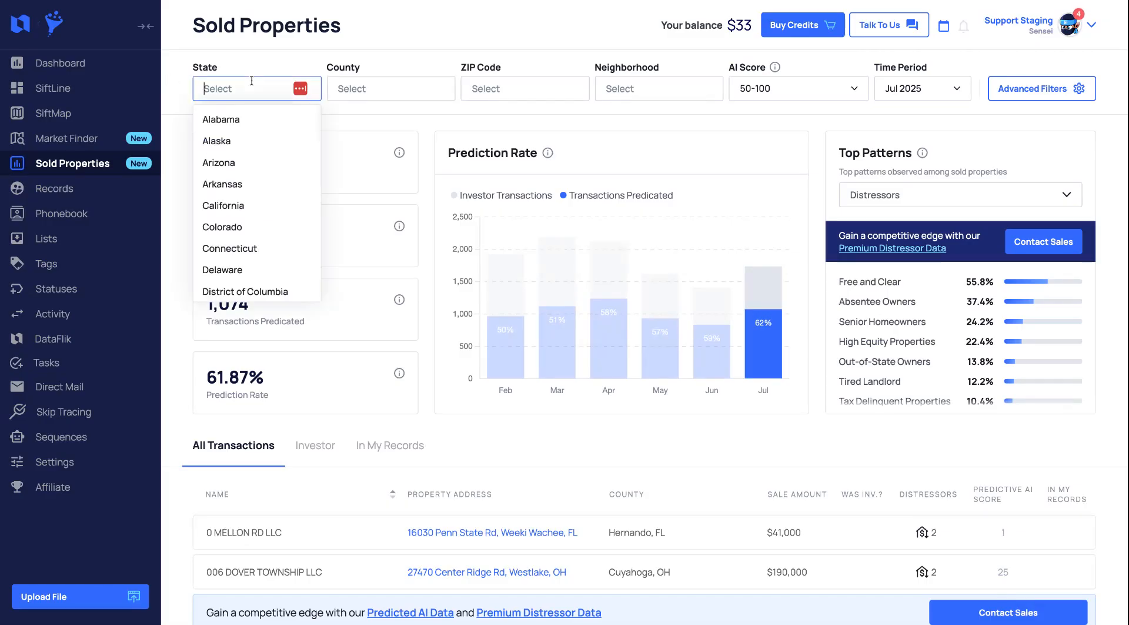
text(oh)
click(250, 119)
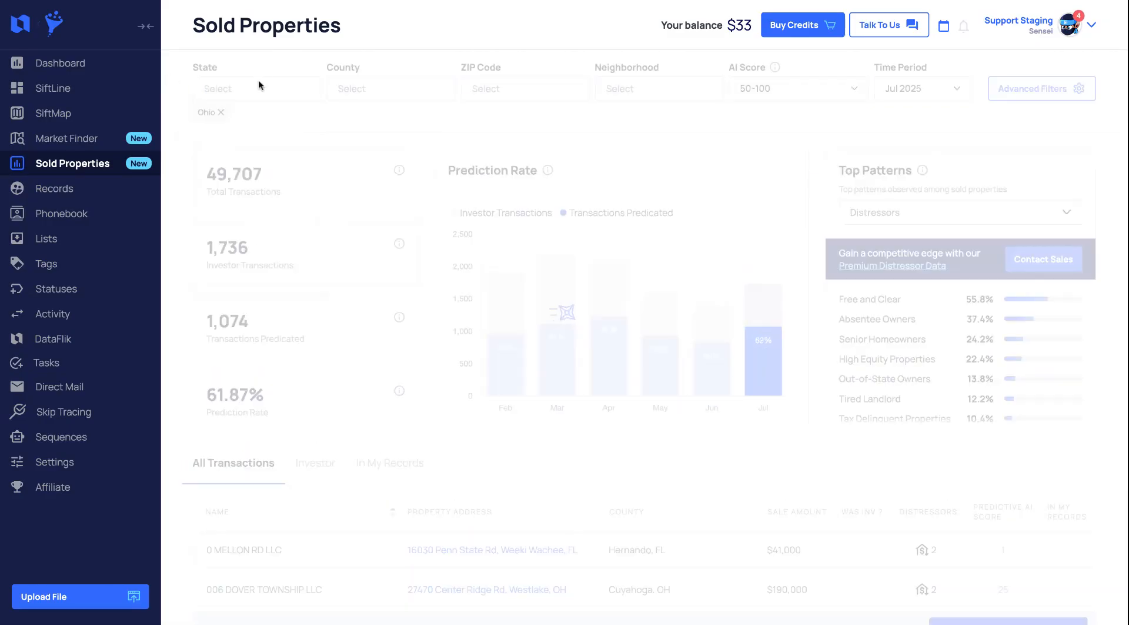
Filter the sold properties to the county Franklin, OH
click(349, 89)
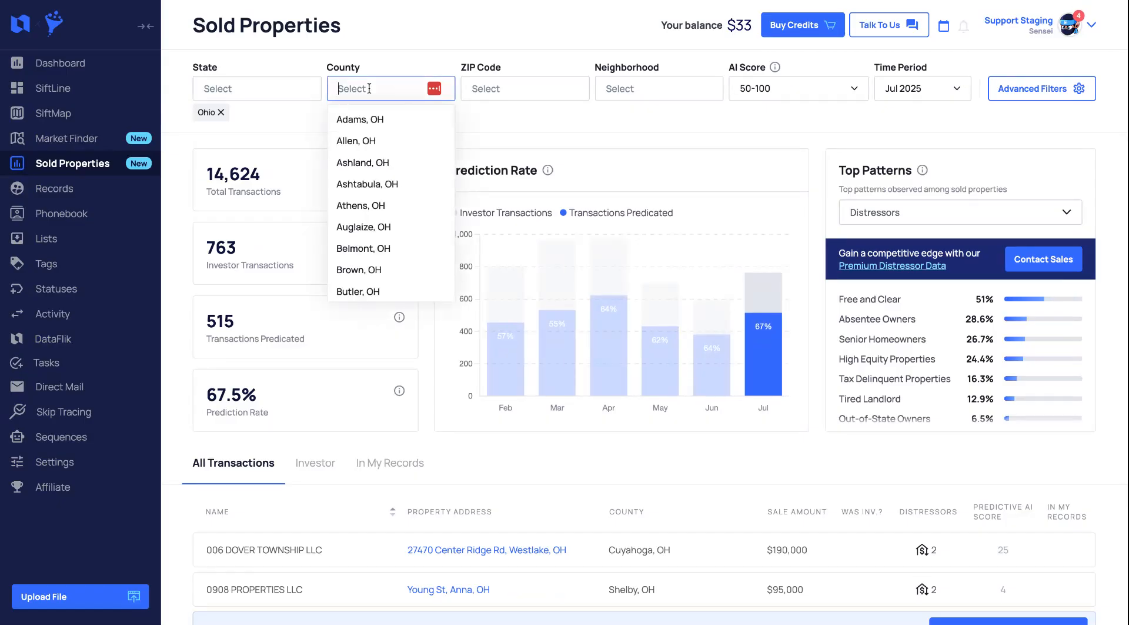
text(fra)
click(370, 118)
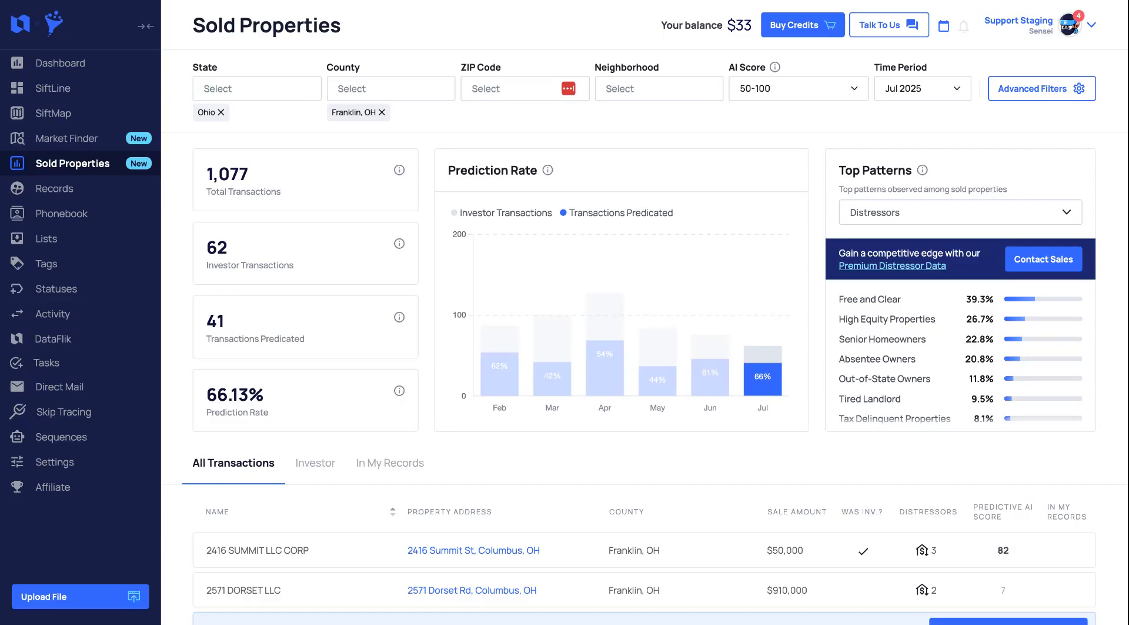
Set the time period to the last 6 months and apply the filter
click(922, 89)
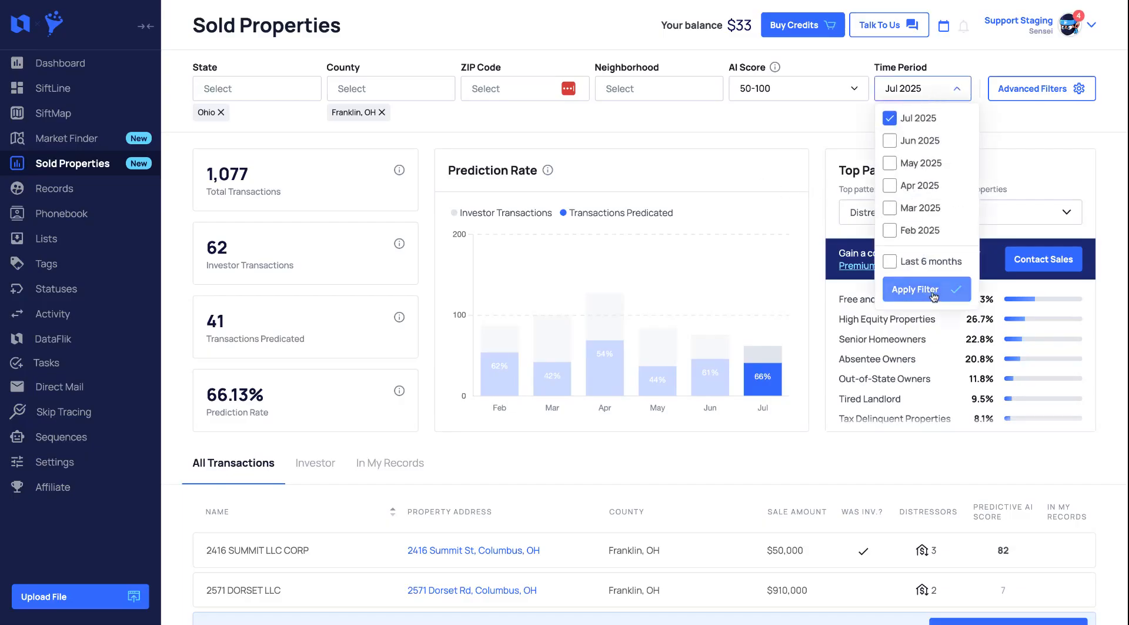
click(892, 263)
click(917, 289)
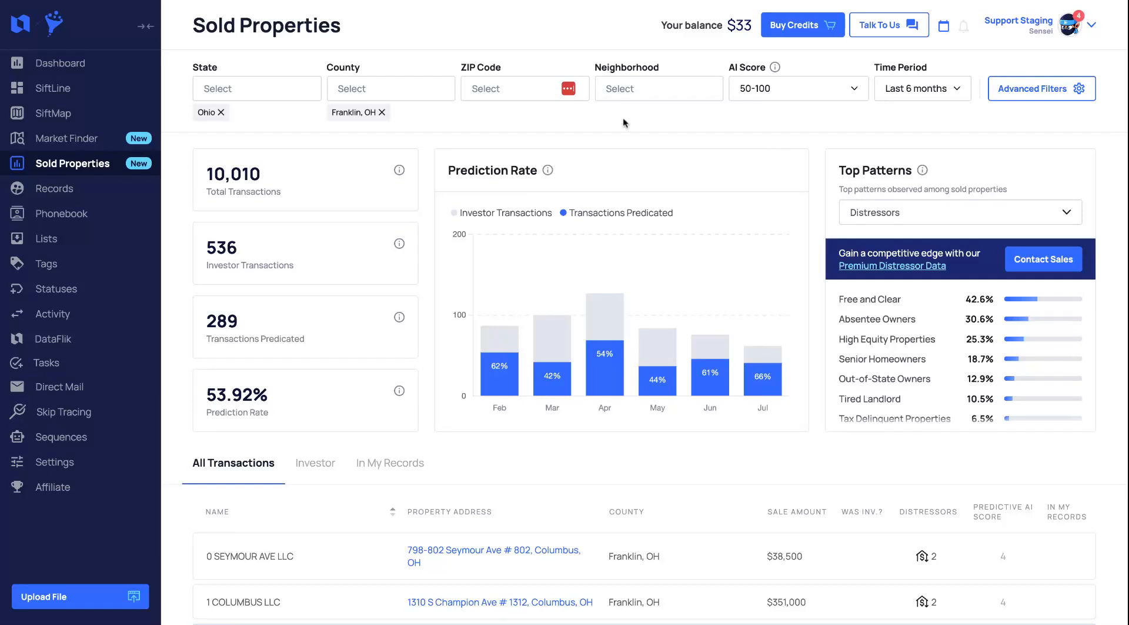
Set the AI Score range to 60-100 and apply it
click(731, 99)
double_click(763, 136)
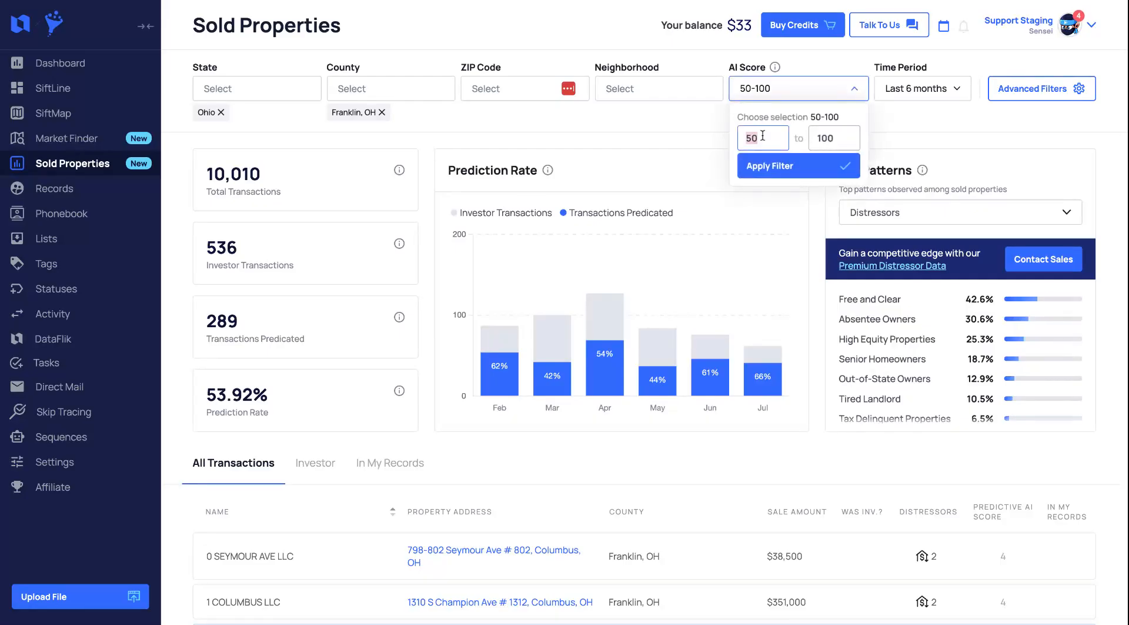
text(60)
click(794, 167)
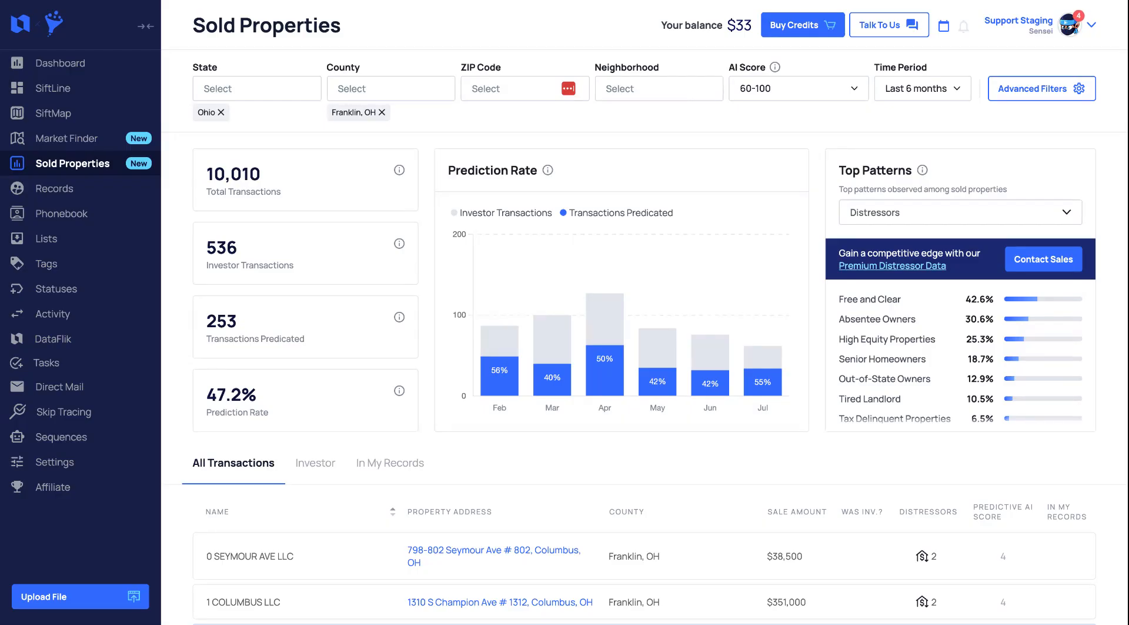
Reset the AI Score range to 50-100 and apply it
click(759, 88)
drag(746, 138, 759, 133)
text(50)
click(758, 167)
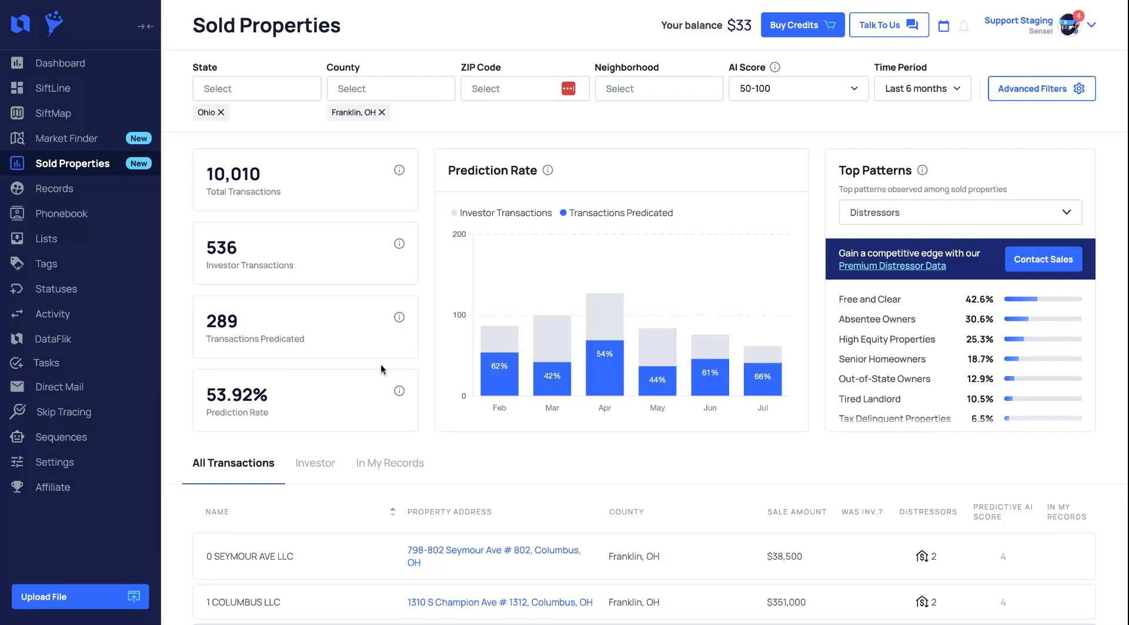
Set the AI Score range to 40-100 and apply it
click(794, 90)
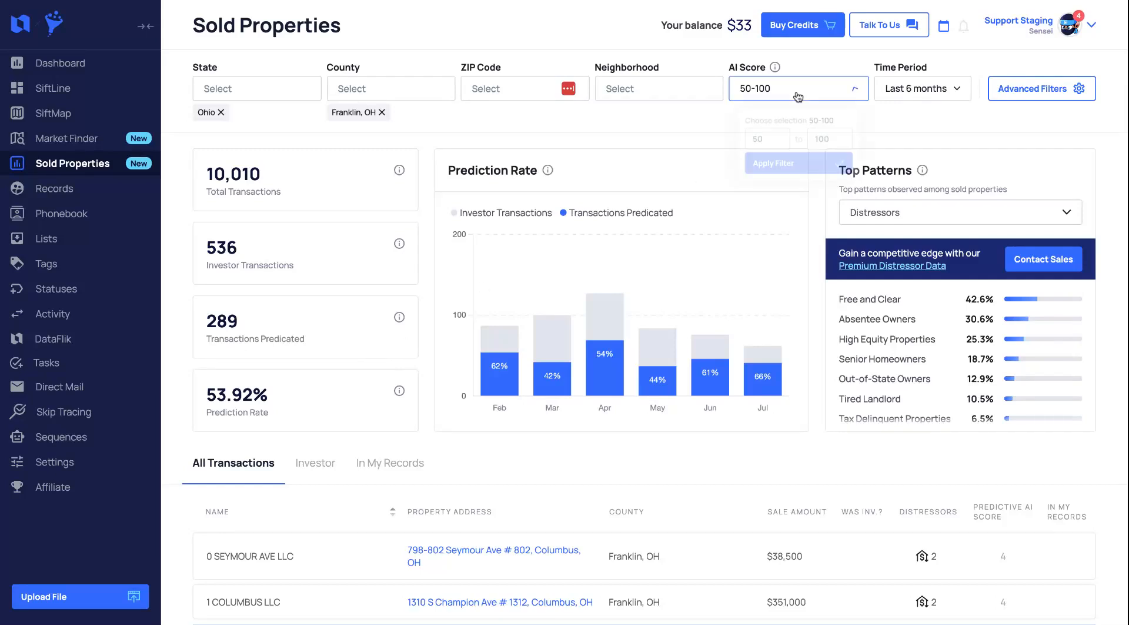
double_click(756, 139)
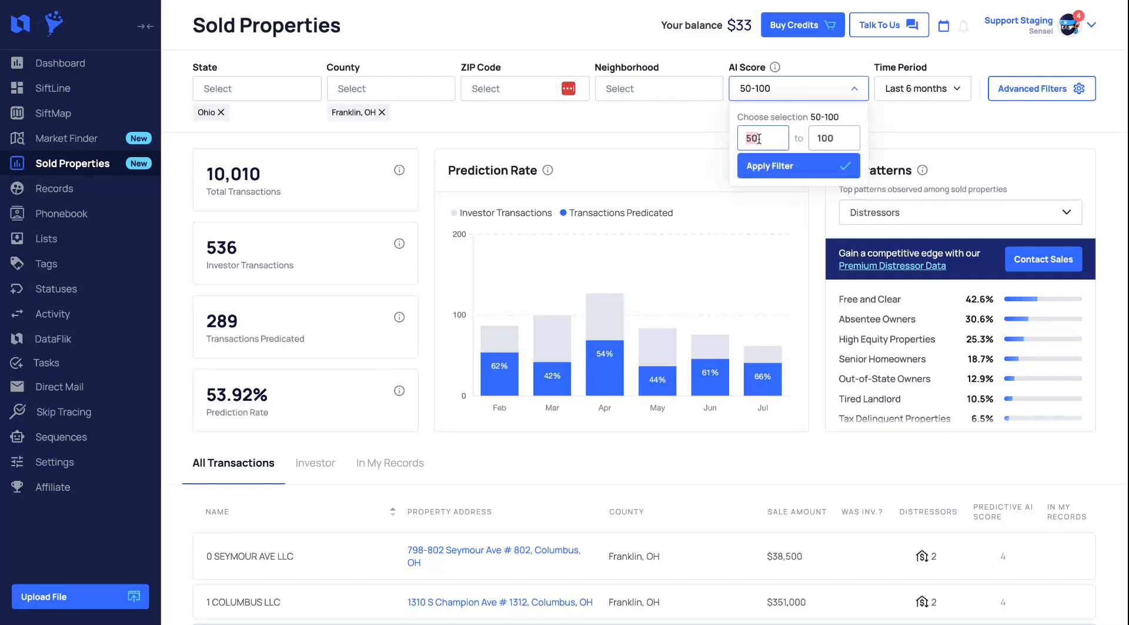
text(040)
drag(753, 138, 736, 140)
key(BackSpace)
click(758, 166)
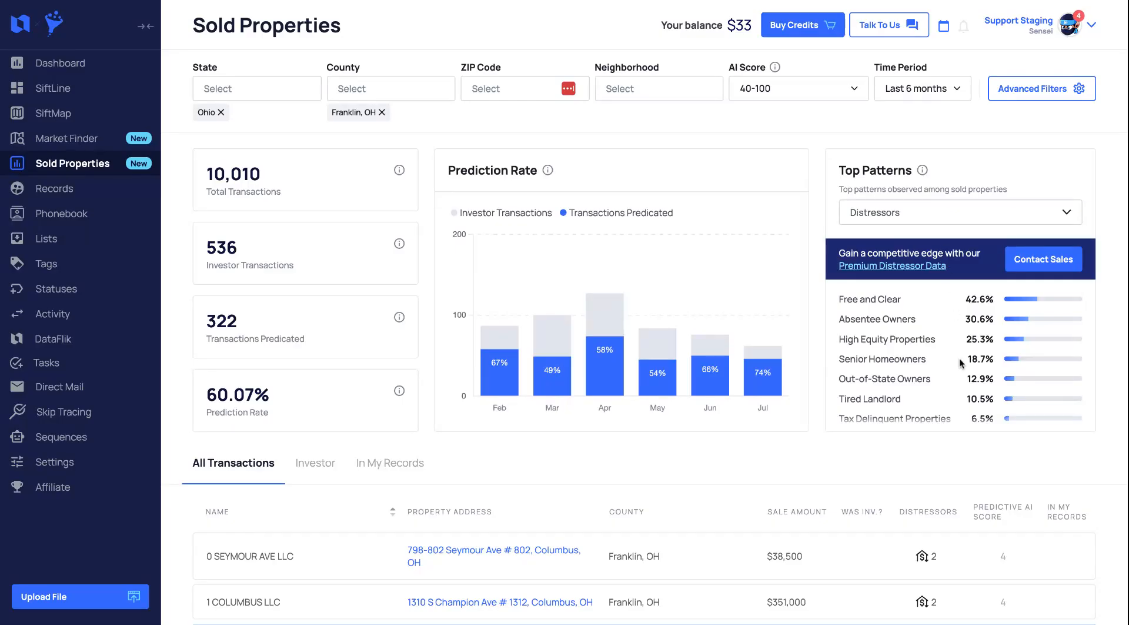
Scroll through the Top Patterns distressor percentages
scroll(961, 363, down, 2)
scroll(961, 363, down, 1)
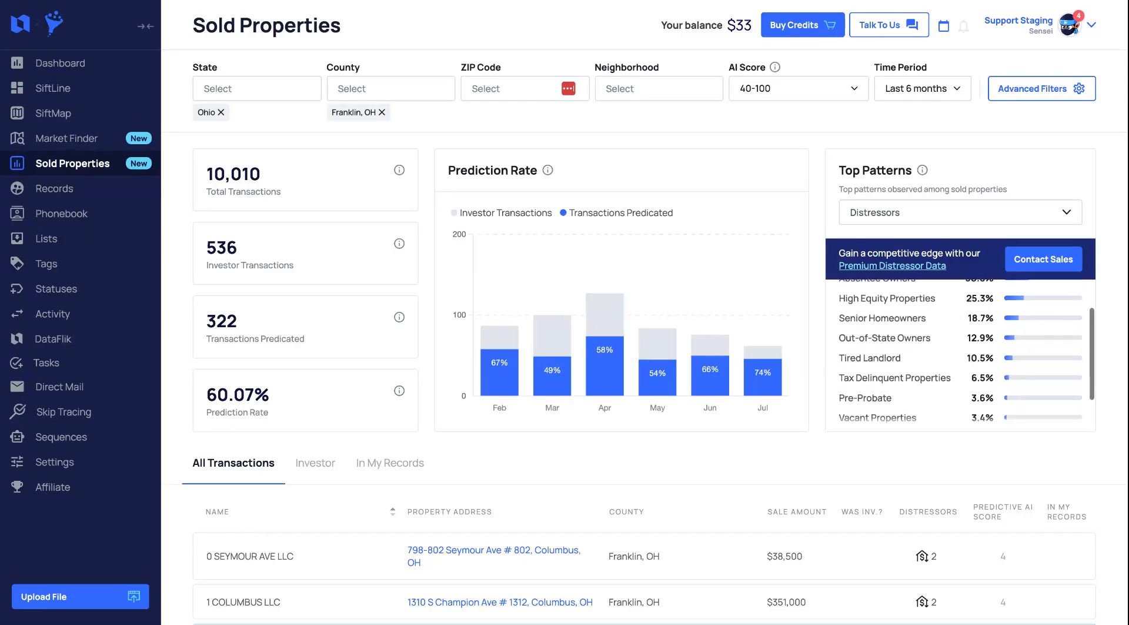
scroll(961, 363, up, 3)
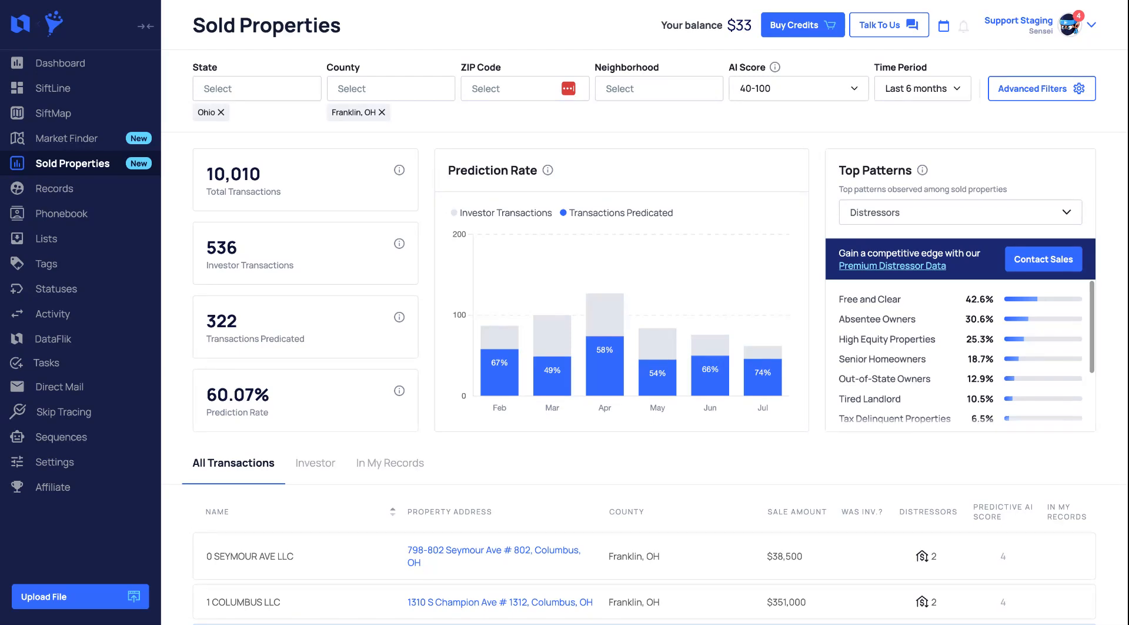
double_click(968, 298)
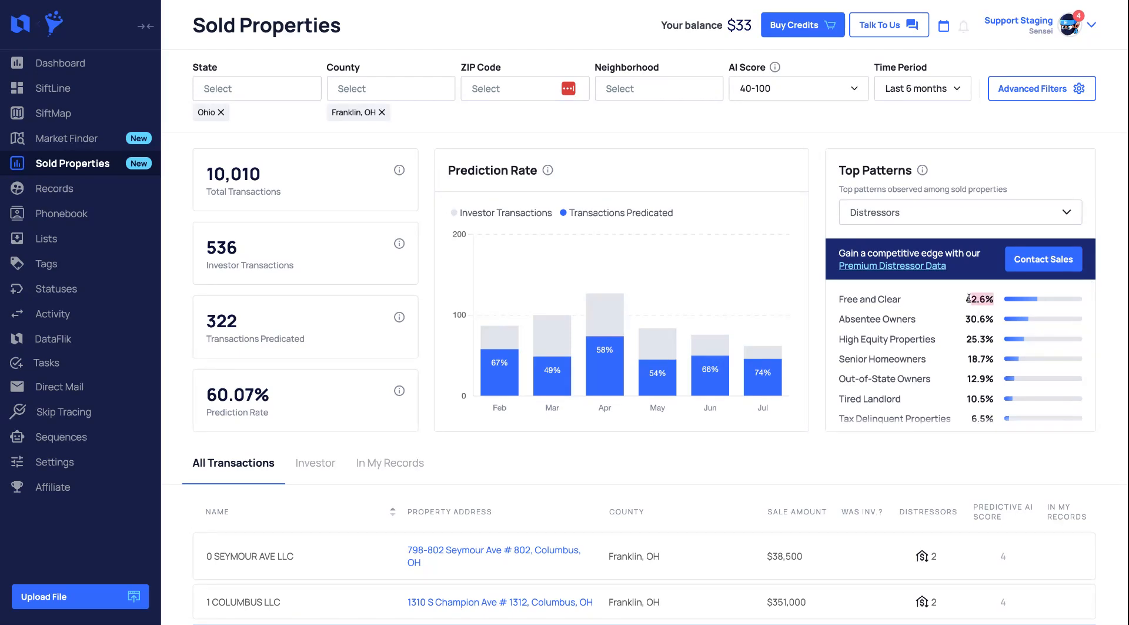
click(994, 297)
scroll(956, 340, down, 1)
scroll(956, 340, down, 3)
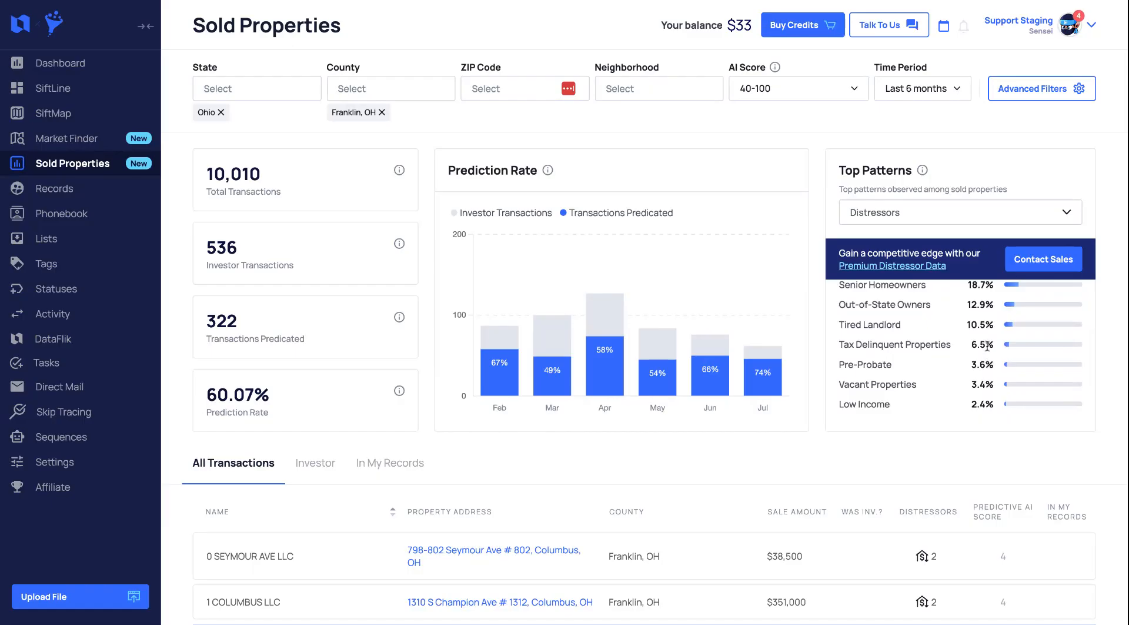
scroll(986, 346, up, 1)
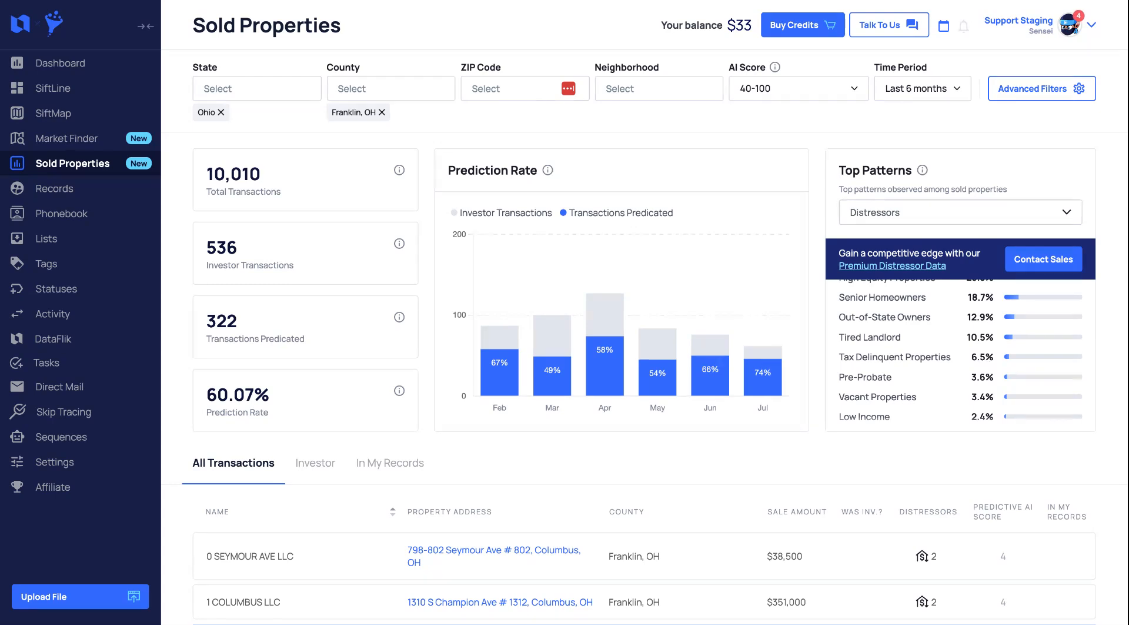
scroll(965, 353, up, 5)
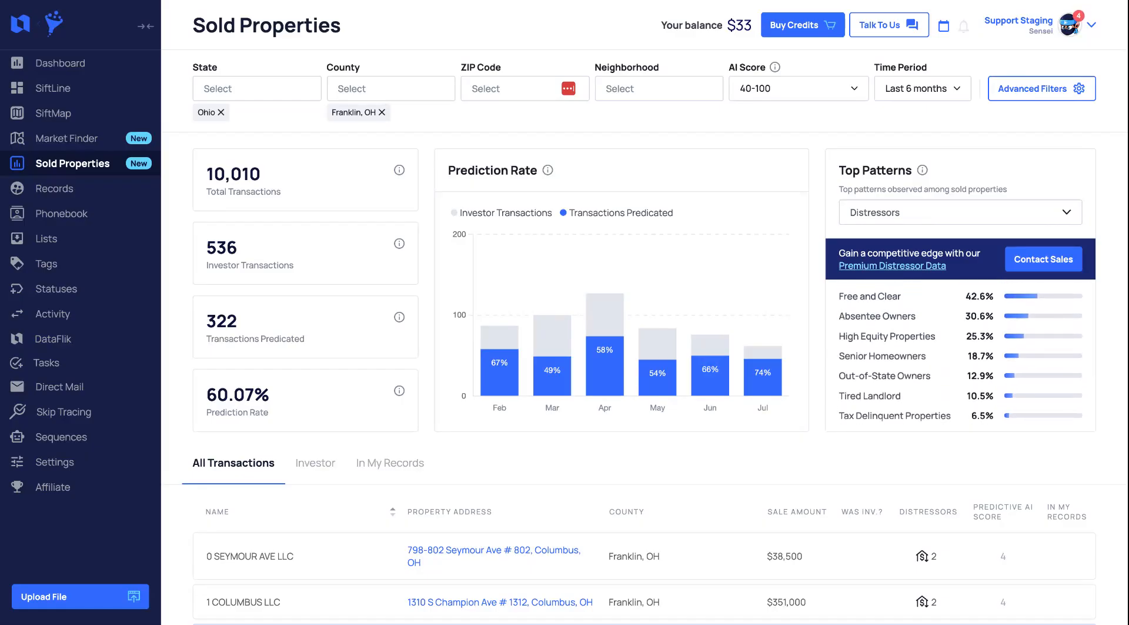
Browse the category options of the Top Patterns selector
click(974, 217)
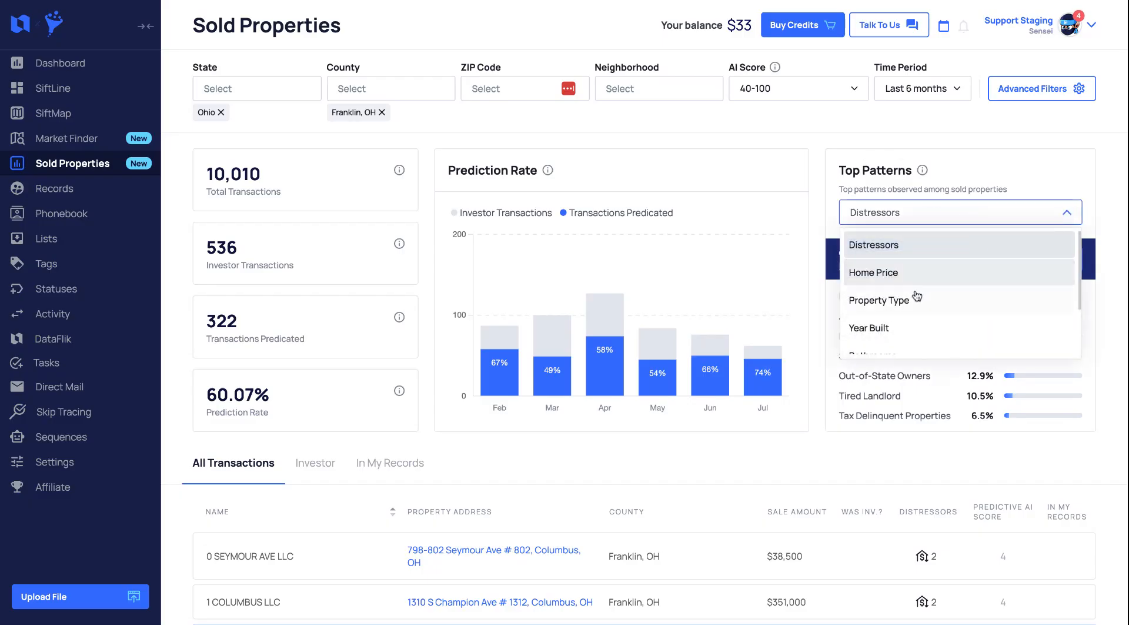
scroll(928, 315, down, 1)
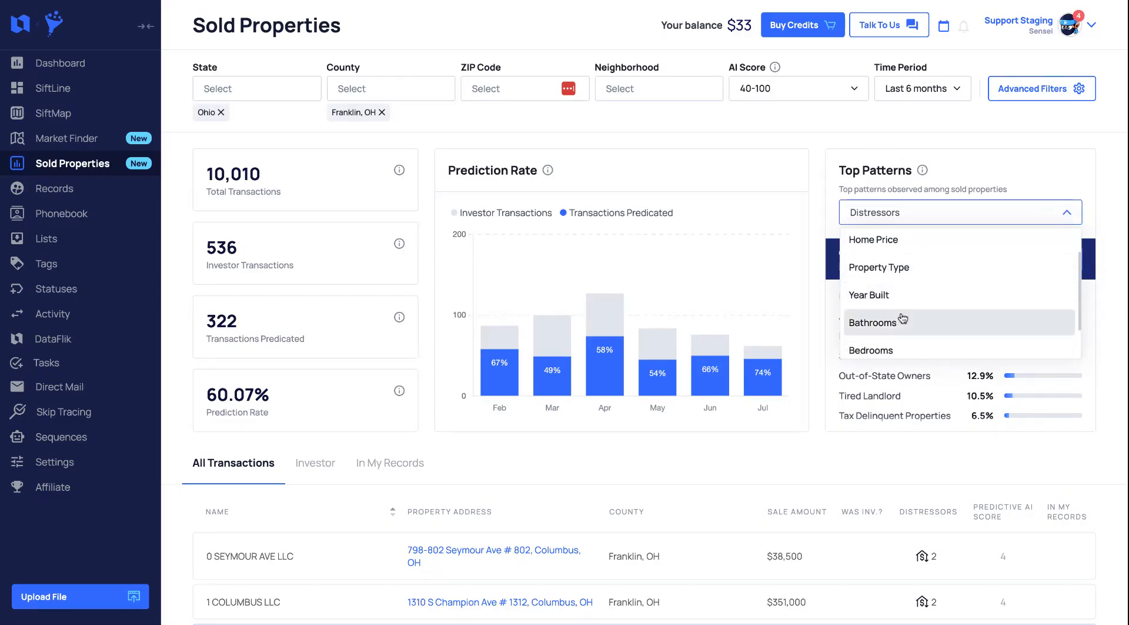
scroll(903, 319, down, 3)
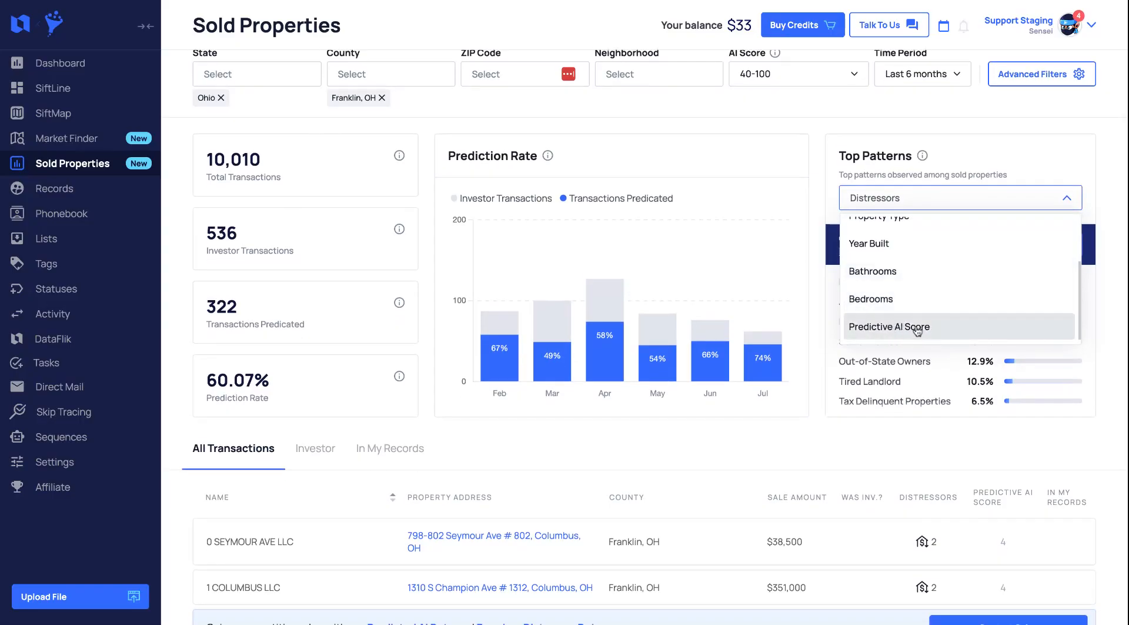
click(749, 450)
Switch the transactions table to the Investor tab
scroll(749, 449, down, 3)
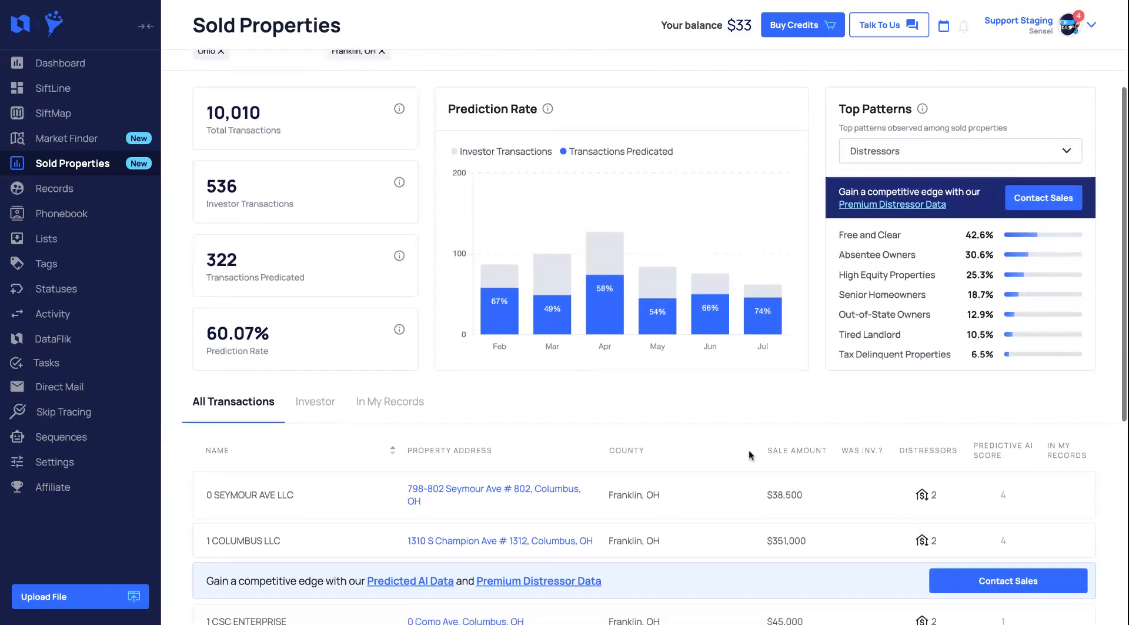
scroll(647, 382, down, 2)
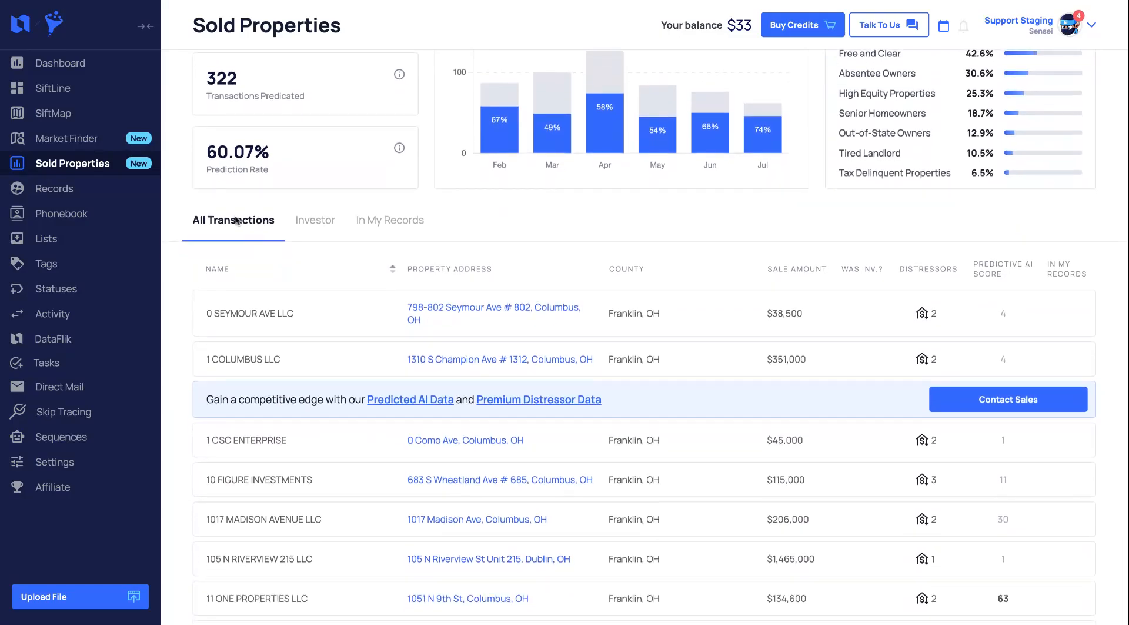
click(325, 222)
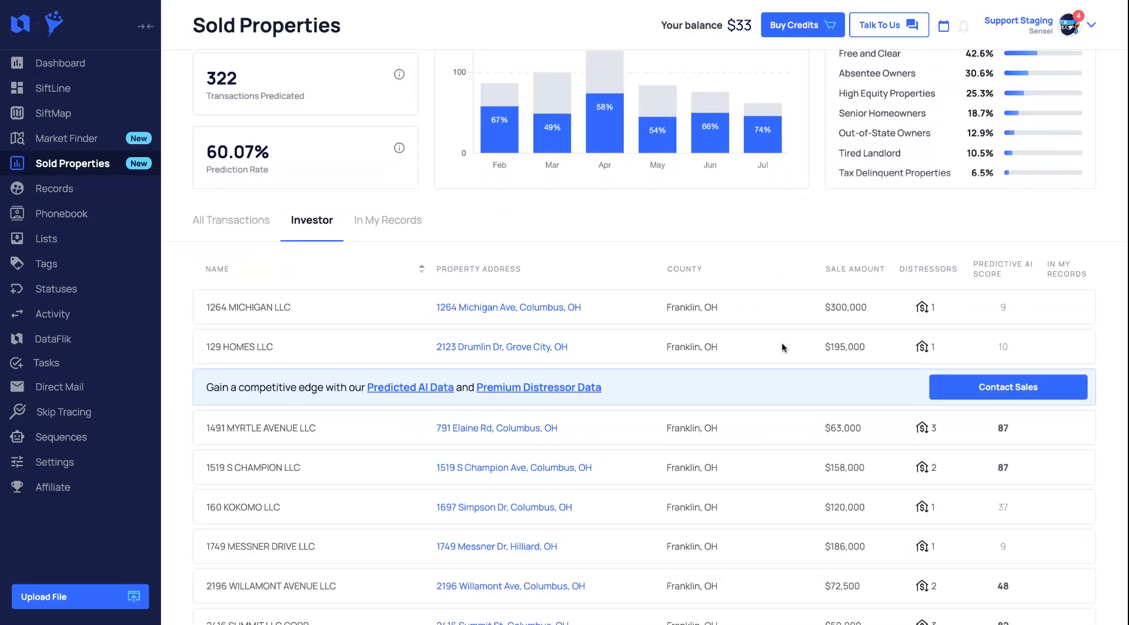
Inspect the distressor details of rows in the Investor table
mouse_move(876, 487)
mouse_move(927, 312)
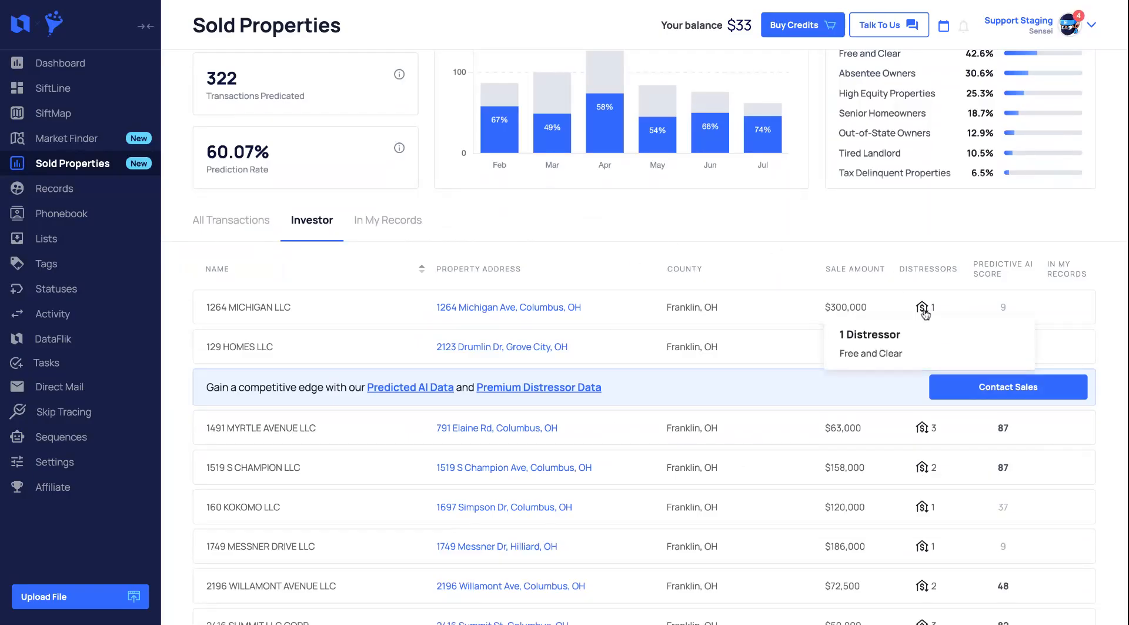
mouse_move(921, 429)
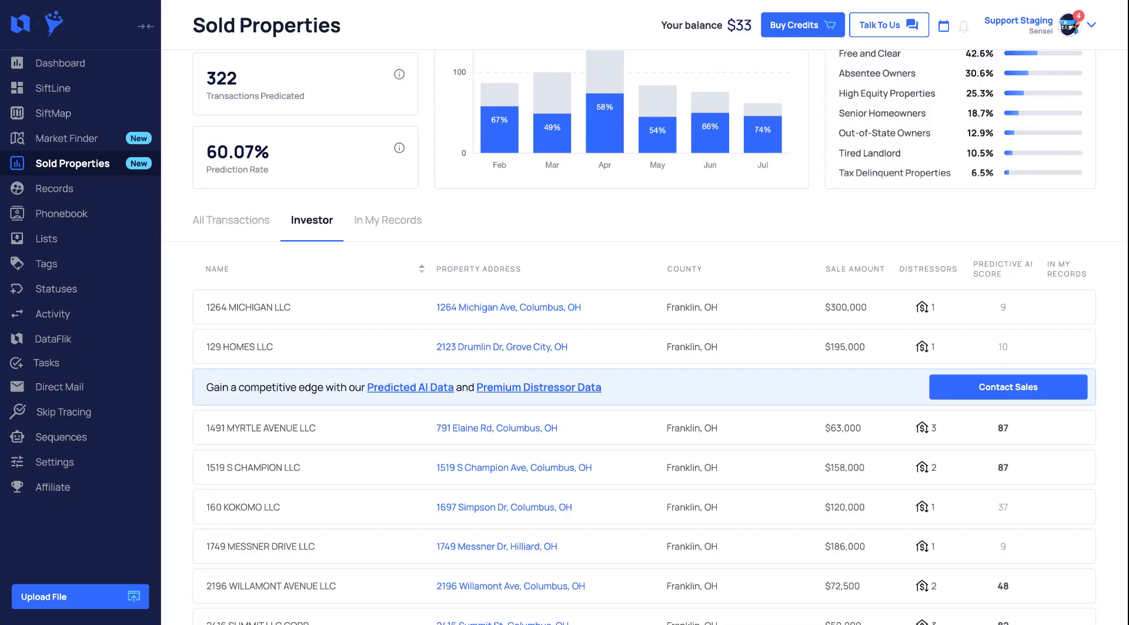
scroll(503, 230, up, 4)
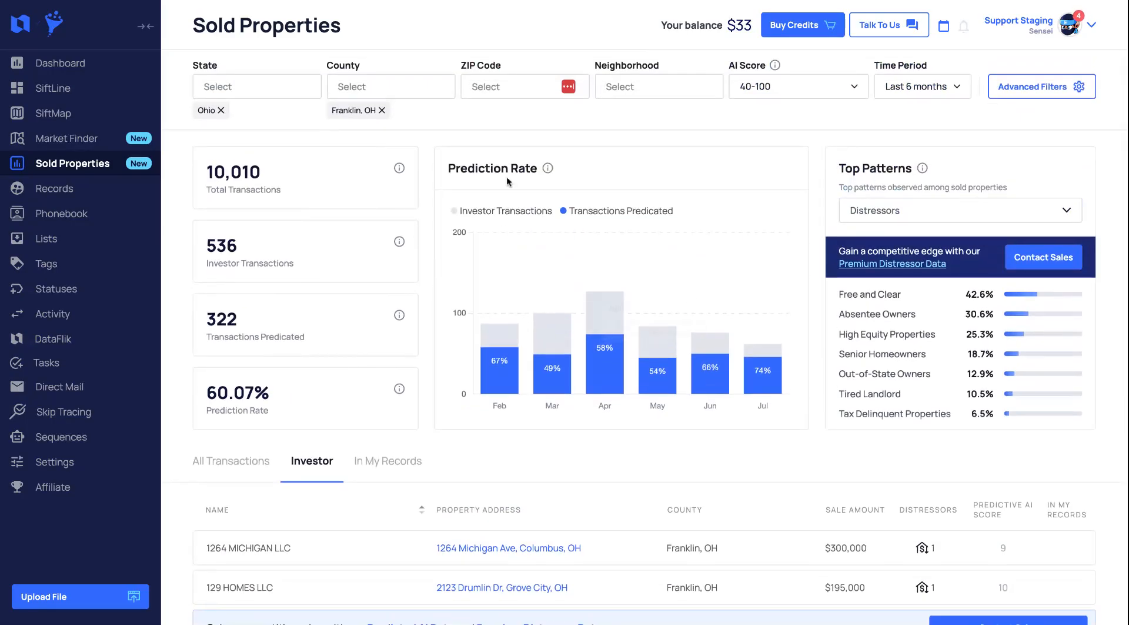
scroll(767, 275, down, 4)
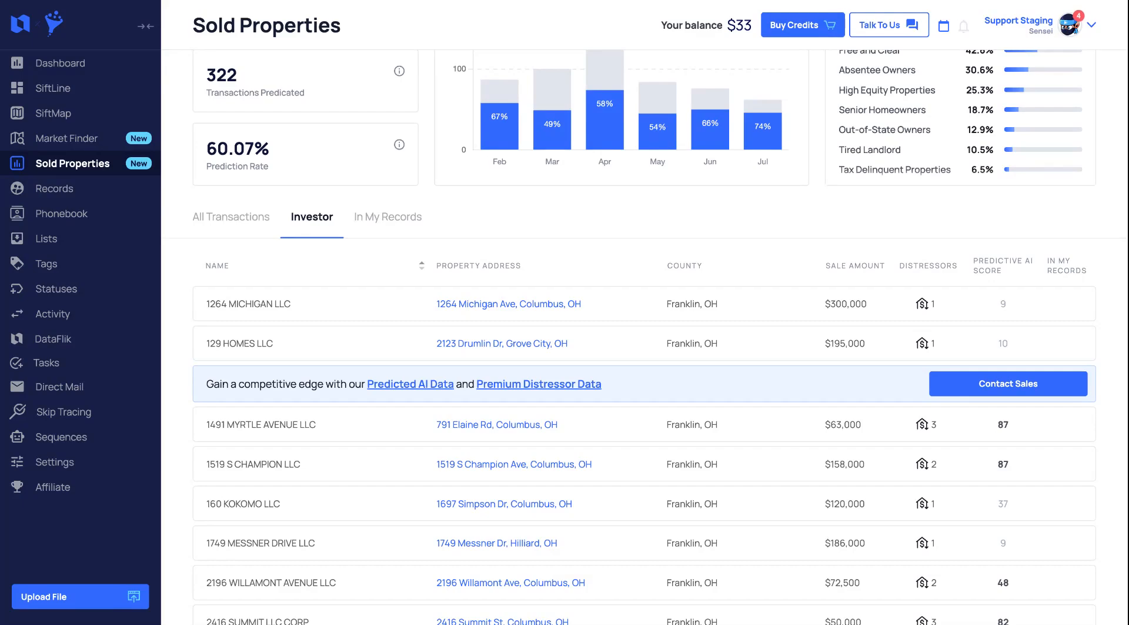
scroll(644, 335, up, 5)
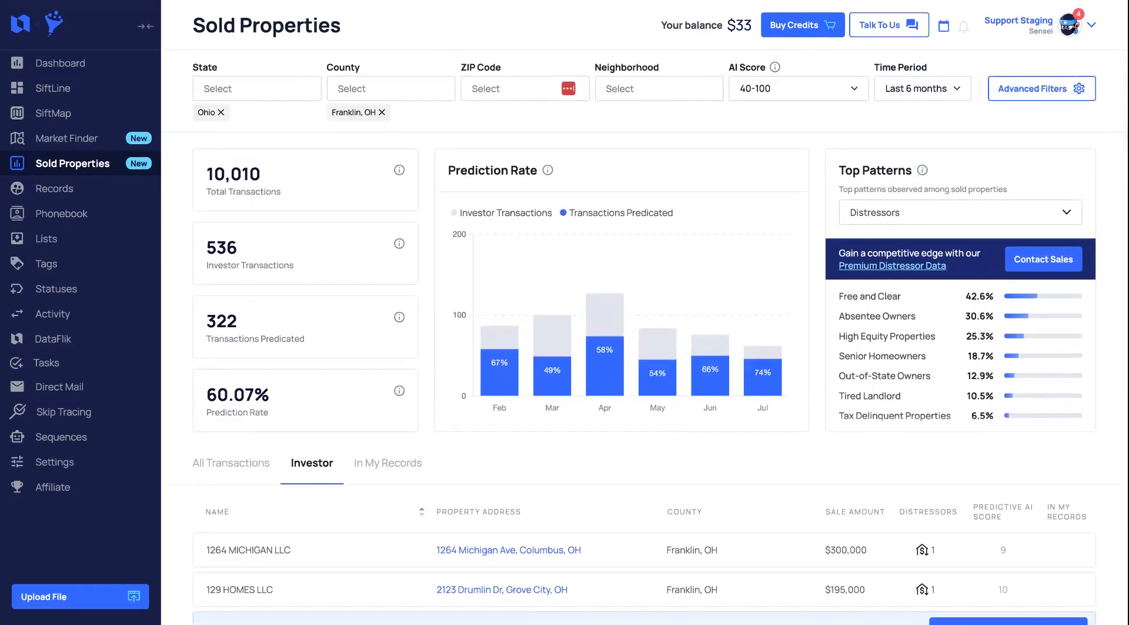
Open Advanced Filters and add a Distressors block that includes High Equity Properties
click(1079, 88)
click(948, 117)
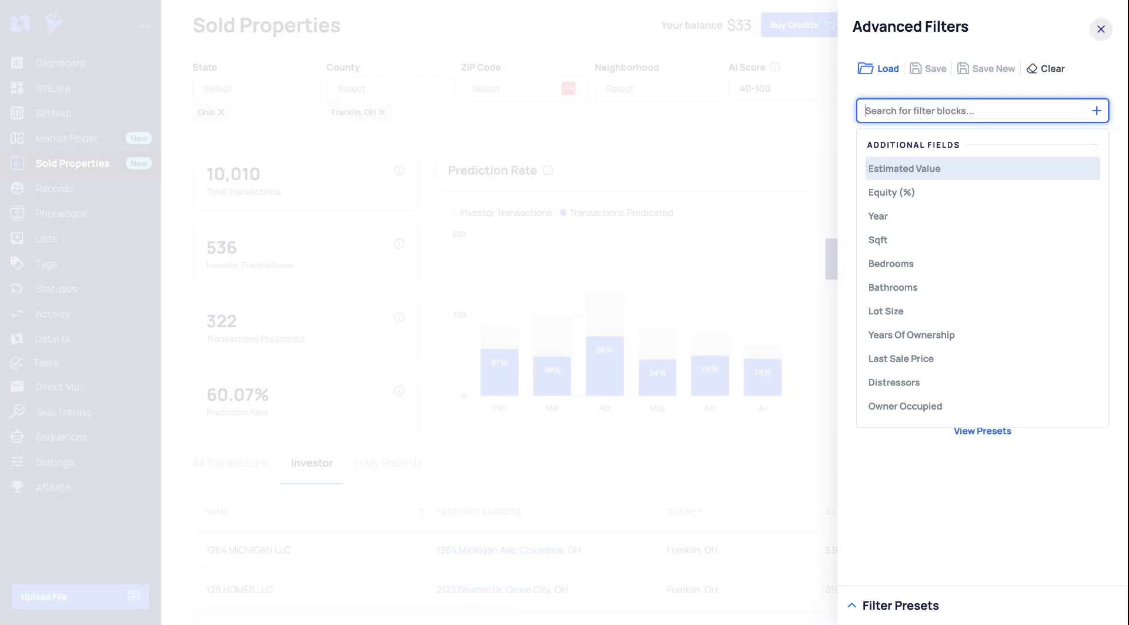
click(905, 388)
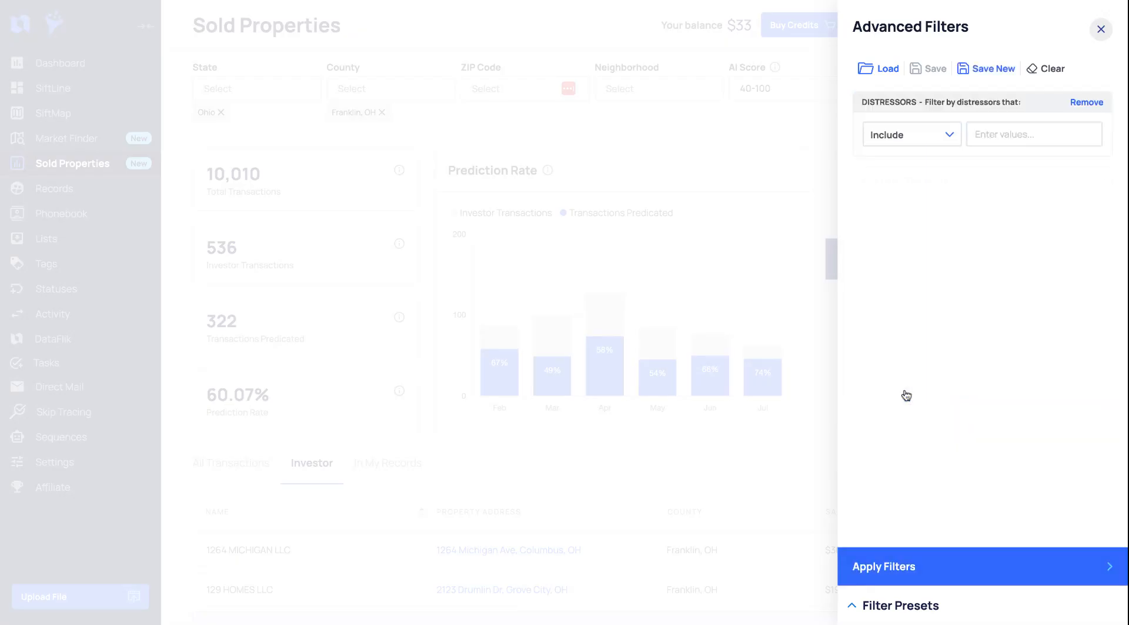
click(1006, 135)
text(high)
click(1011, 174)
click(921, 185)
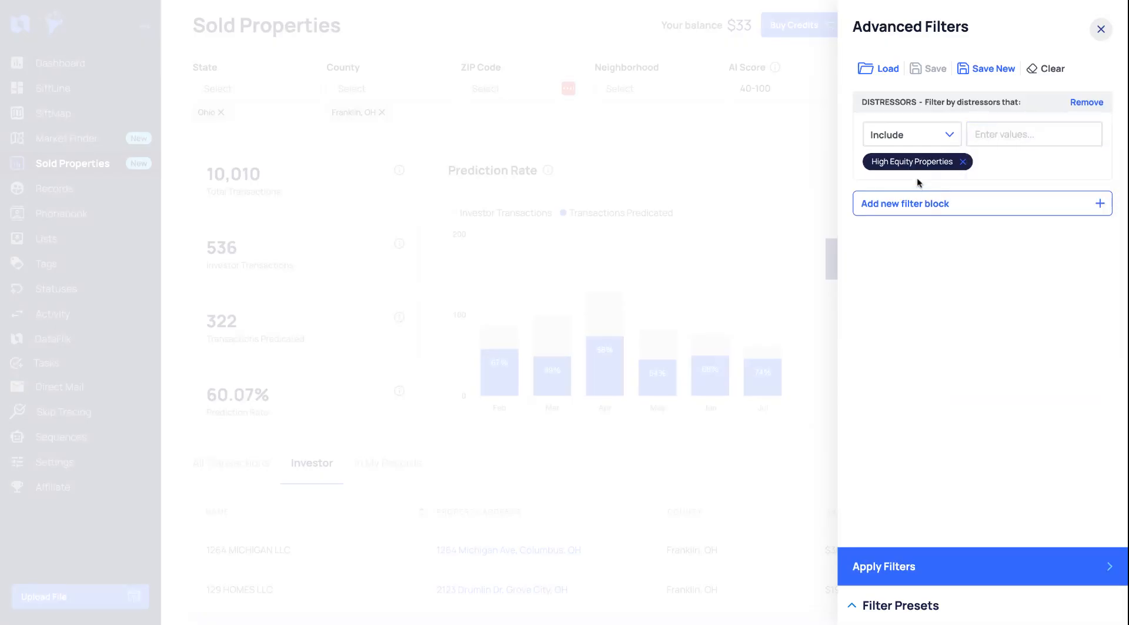
Add a Years Of Ownership filter block with a minimum of 10 and apply the advanced filters
click(946, 203)
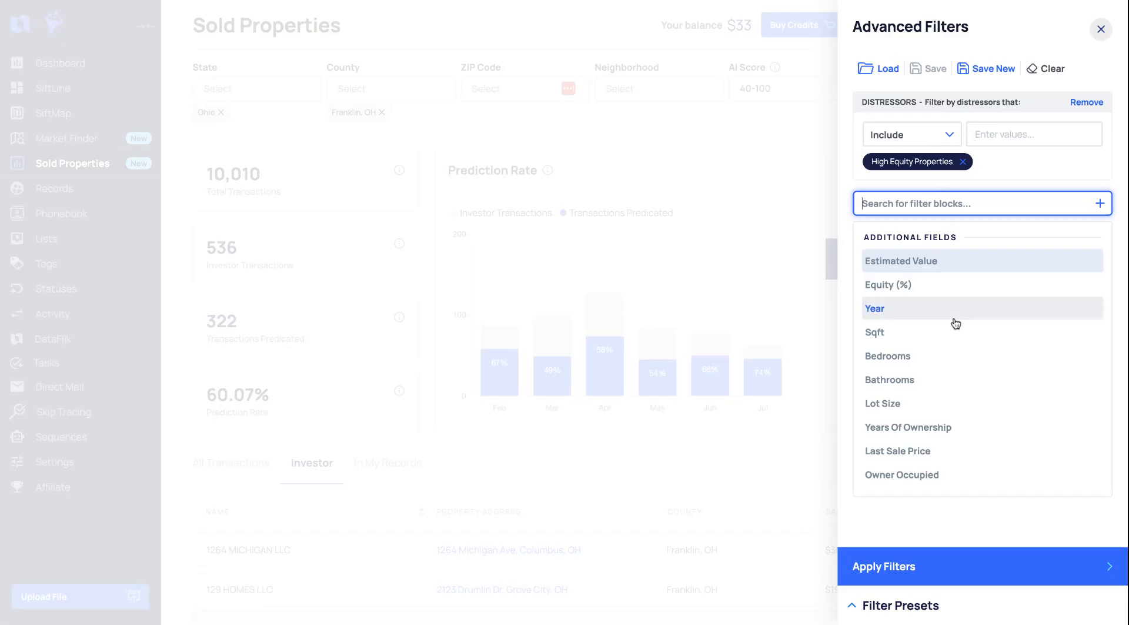
click(942, 428)
click(920, 235)
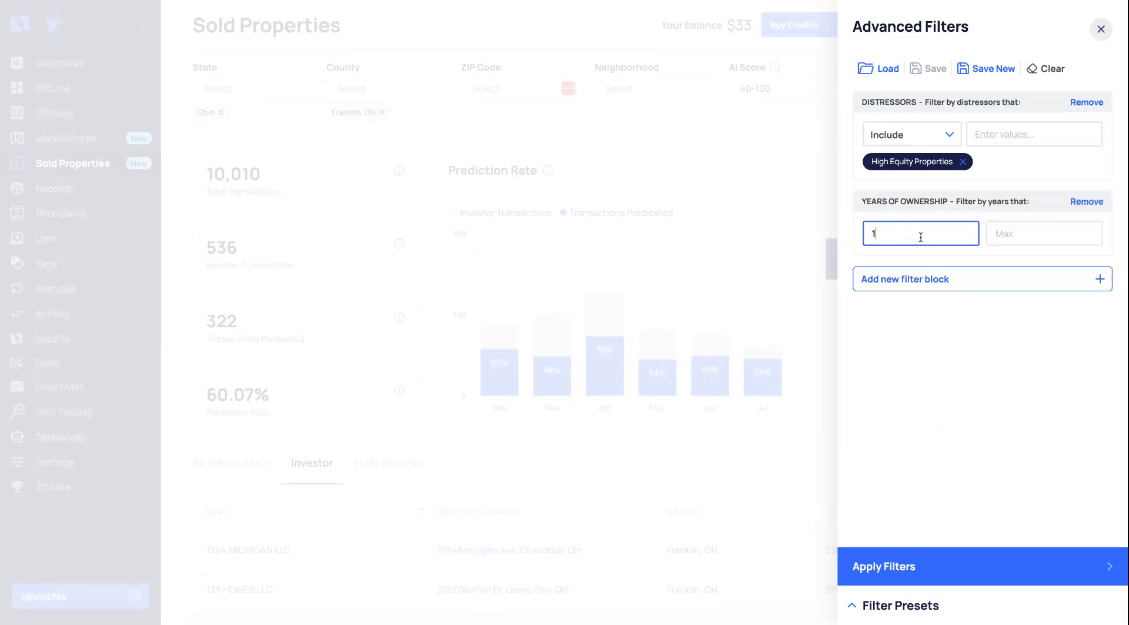
text(10)
click(923, 287)
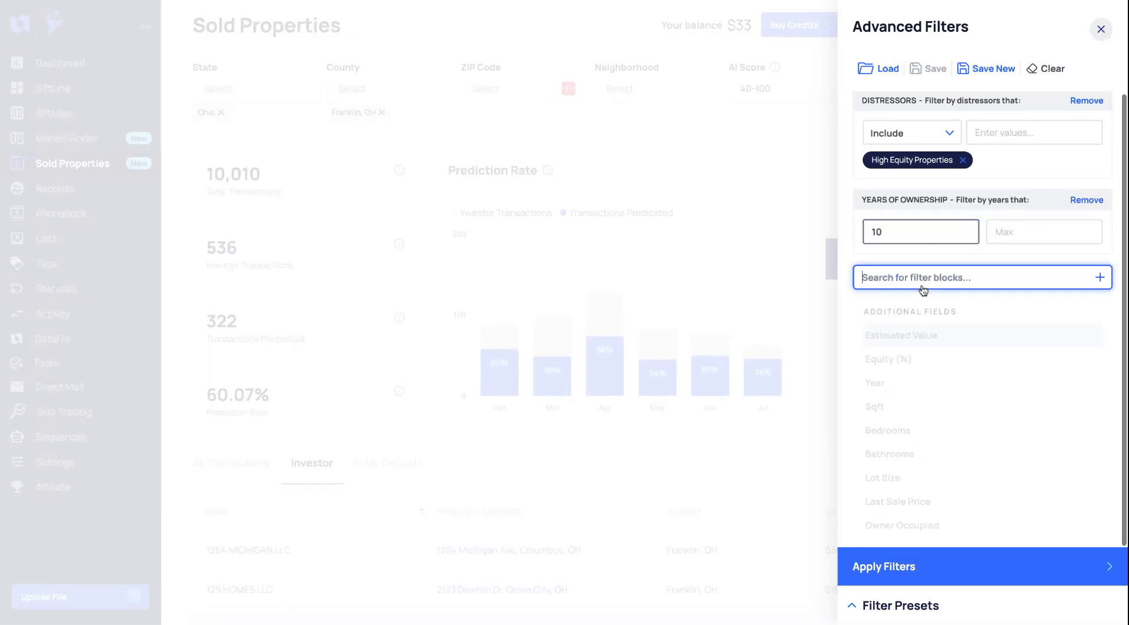
click(1086, 255)
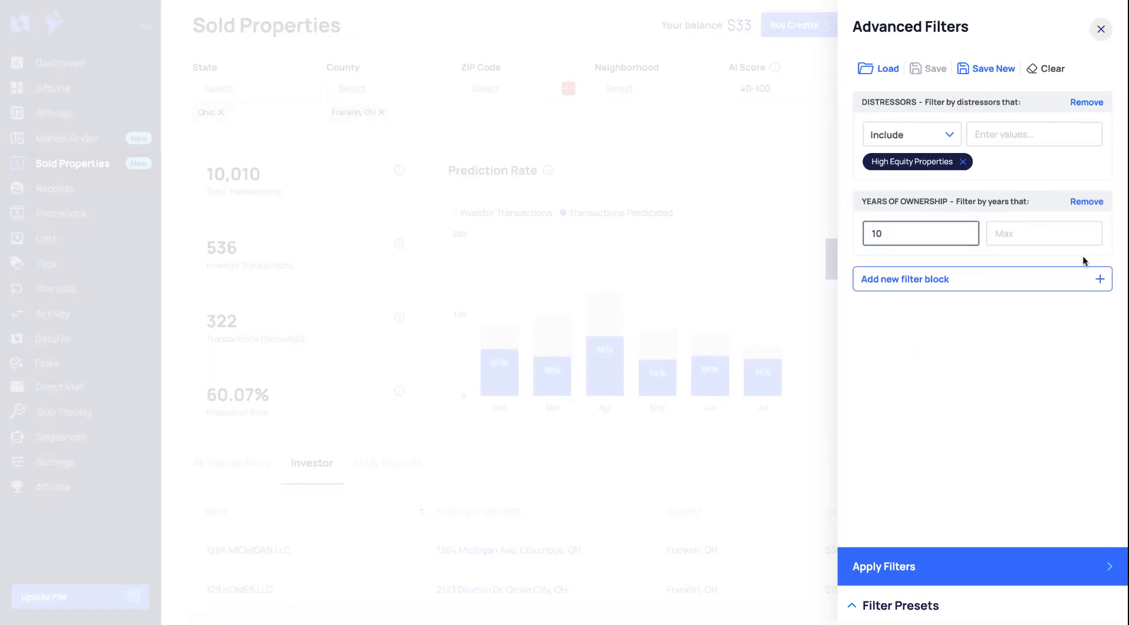
click(926, 576)
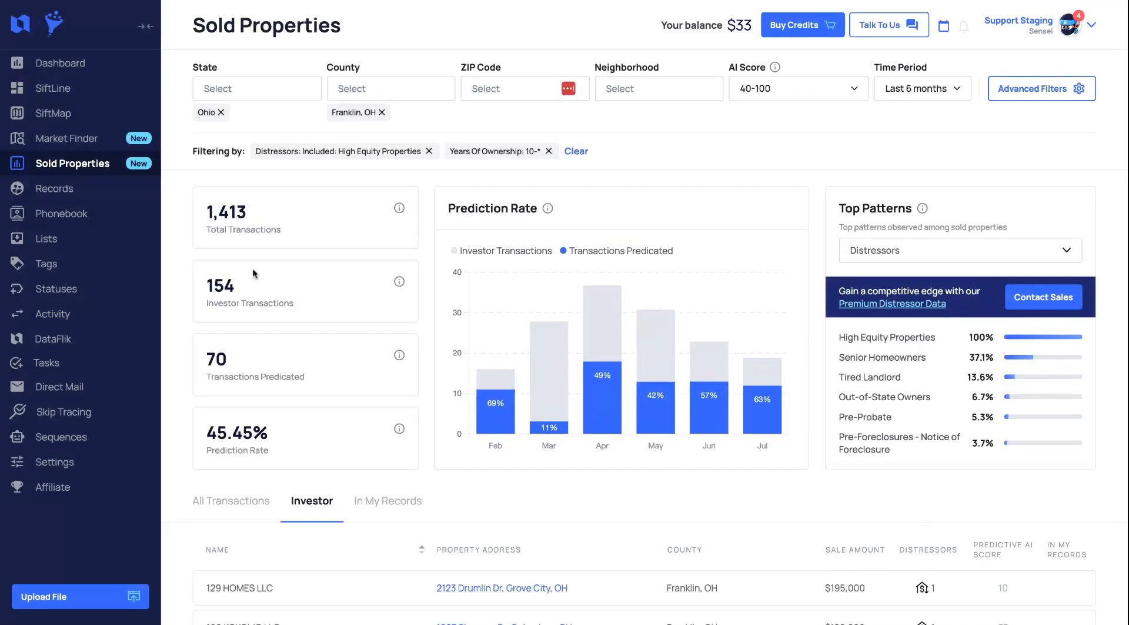
Review the filtered results and the Save New preset and Create New Folder options in Advanced Filters without saving
scroll(753, 388, down, 7)
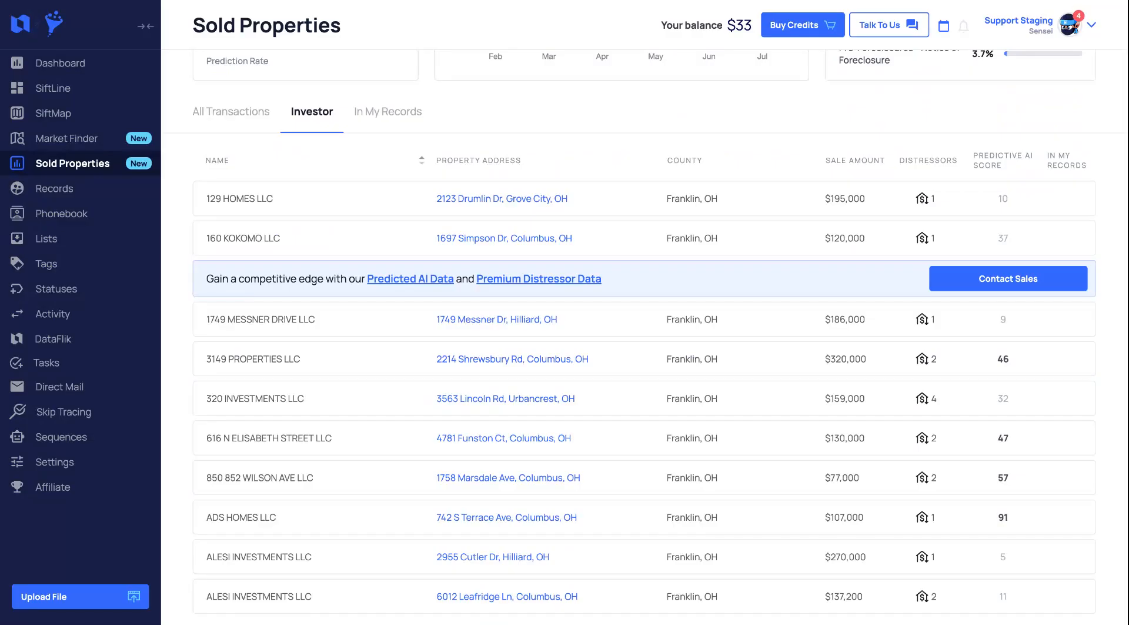
scroll(960, 316, up, 7)
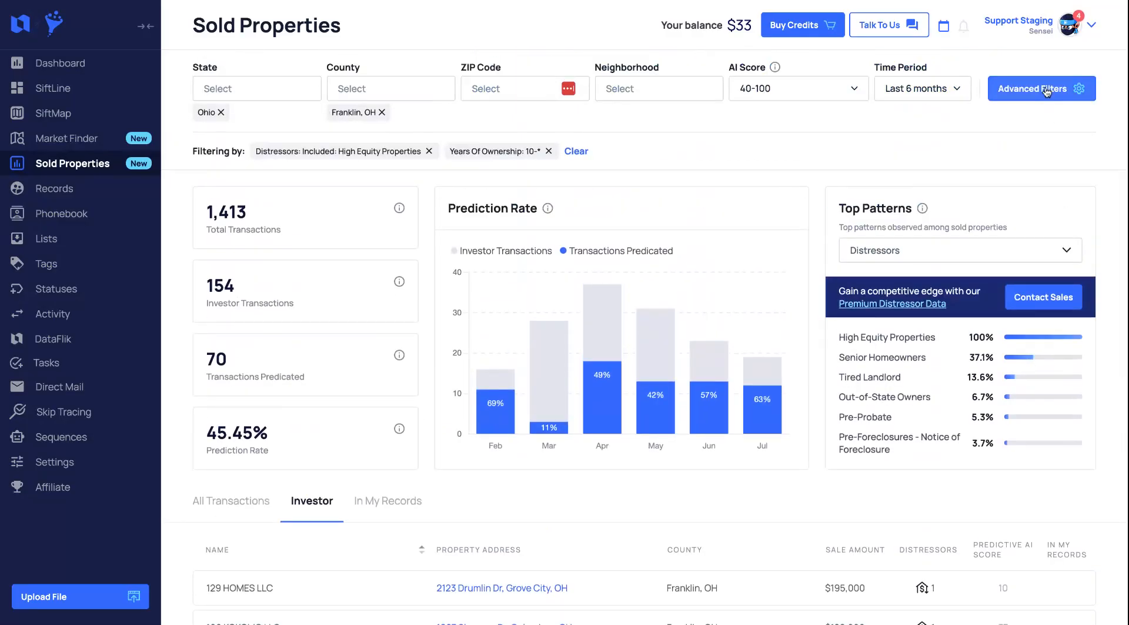
click(1047, 92)
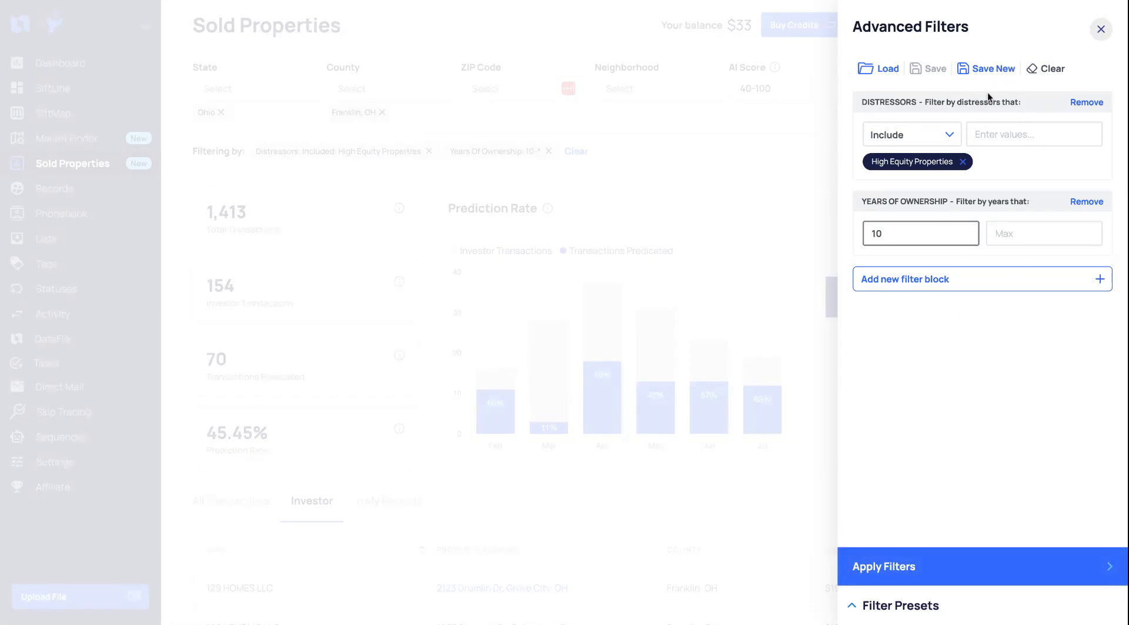
click(989, 69)
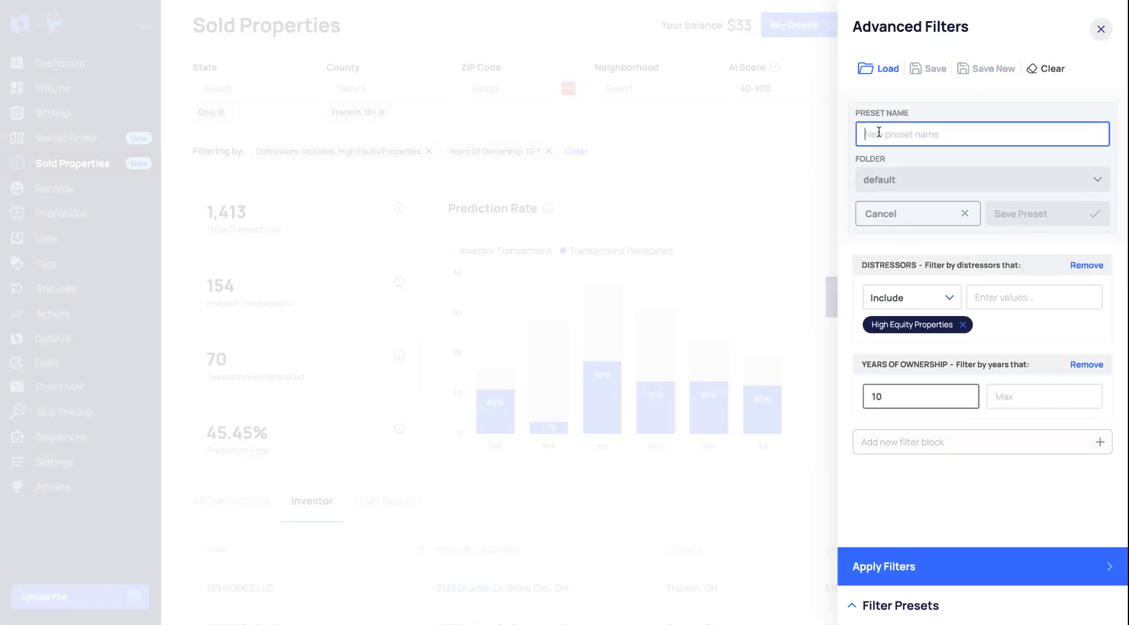
click(902, 596)
click(918, 209)
click(915, 605)
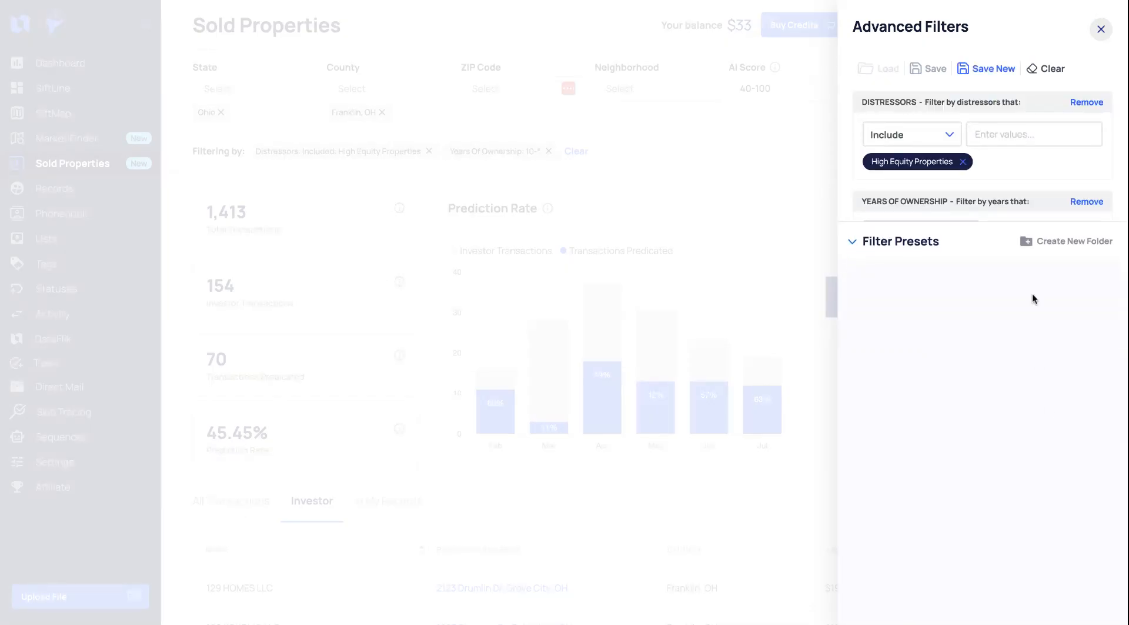
click(1030, 241)
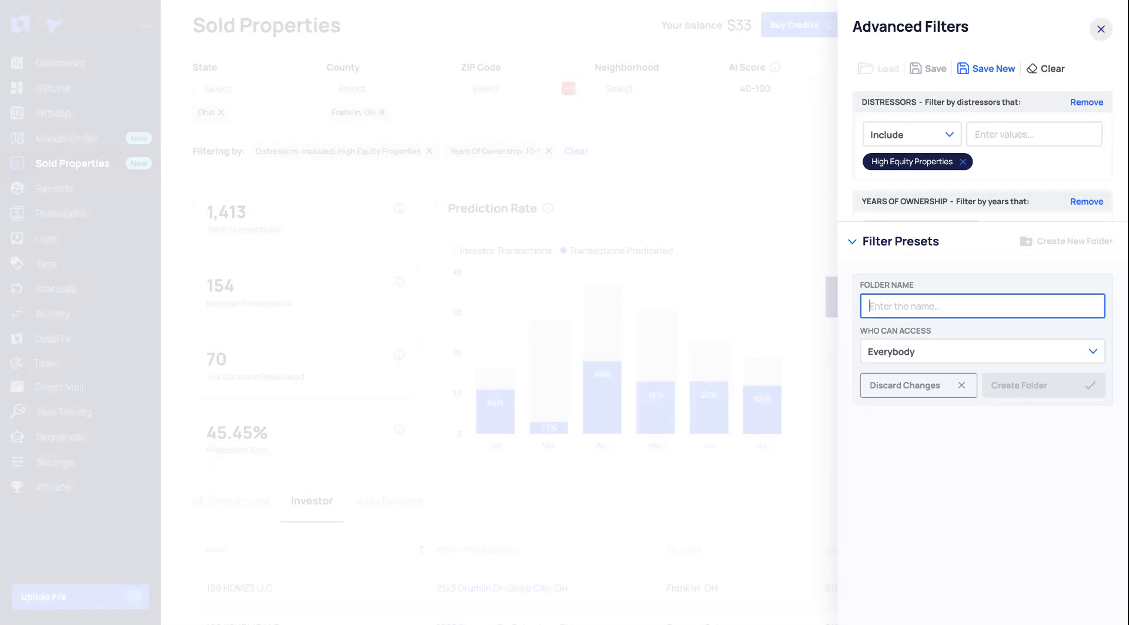
click(538, 140)
click(390, 101)
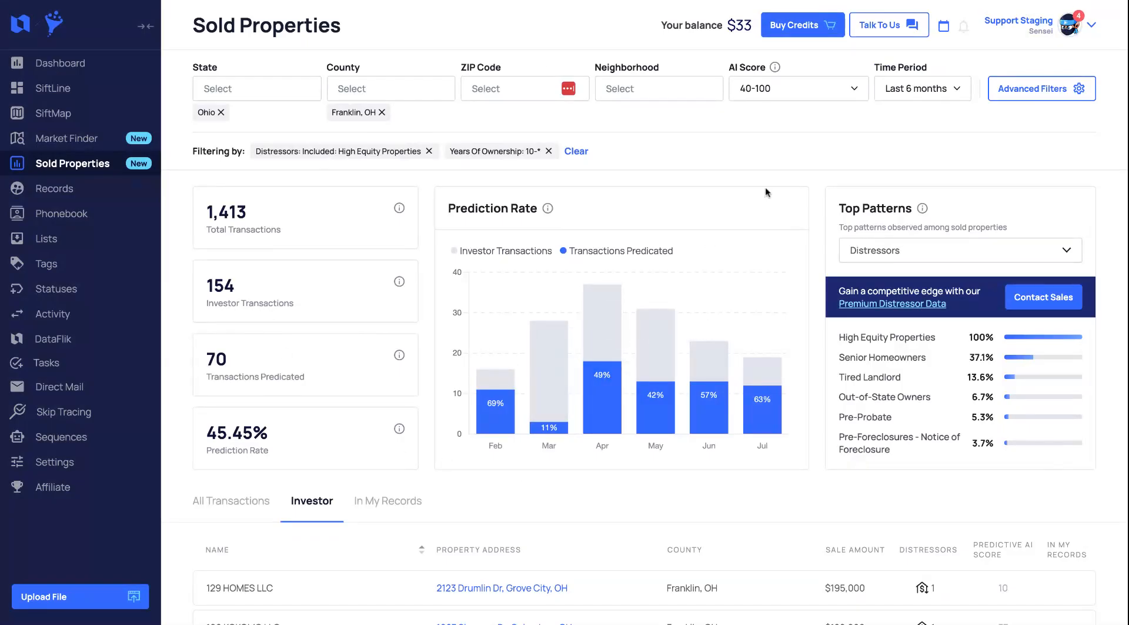
Set the time period filter to Jul 2025
click(888, 86)
click(890, 140)
click(890, 163)
click(890, 185)
click(890, 208)
click(890, 230)
click(900, 289)
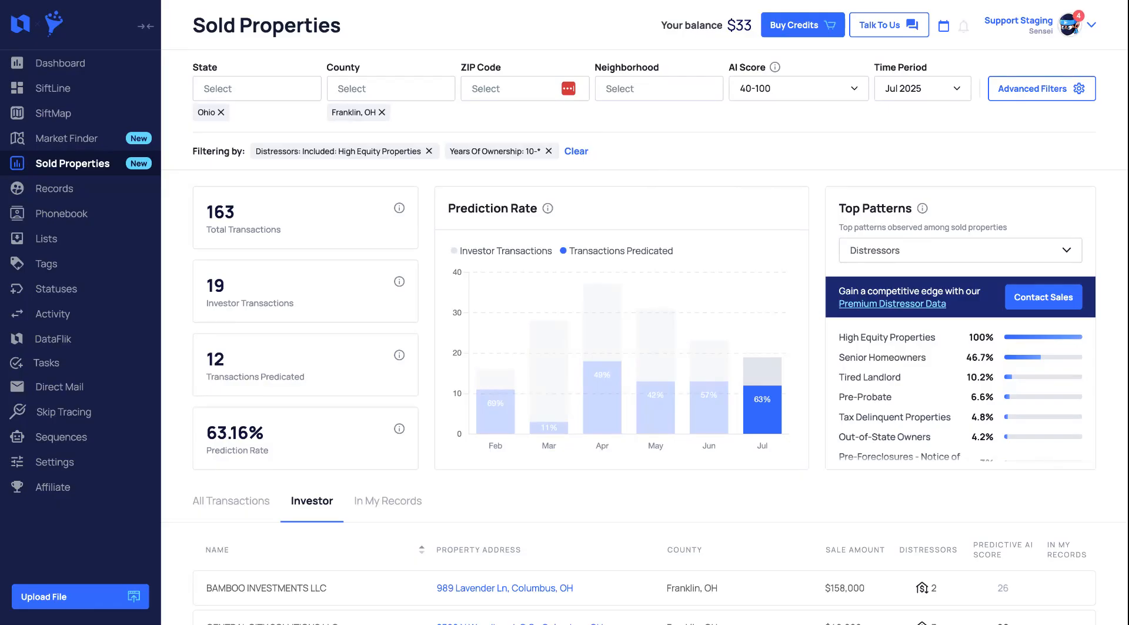
scroll(499, 264, down, 4)
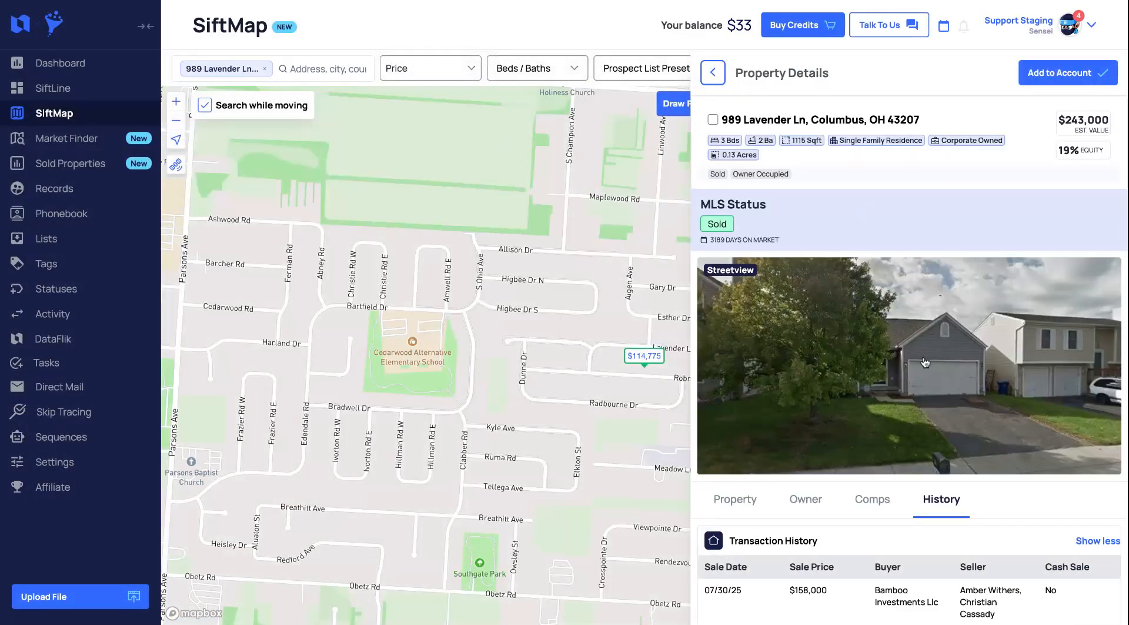
scroll(888, 443, down, 4)
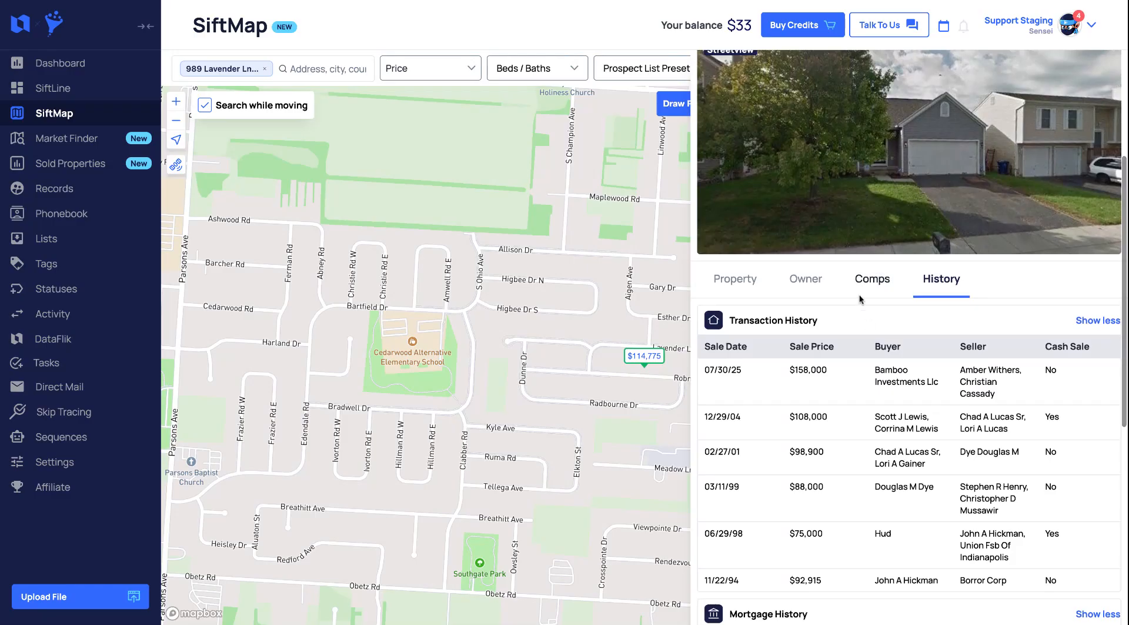
click(735, 278)
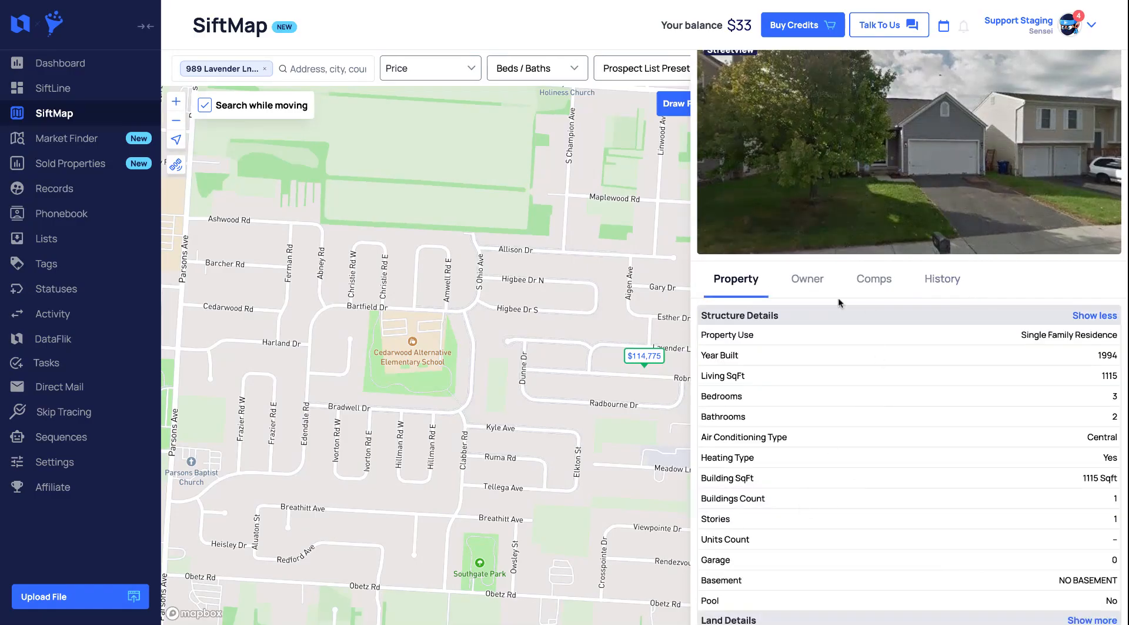
scroll(787, 415, down, 1)
click(805, 232)
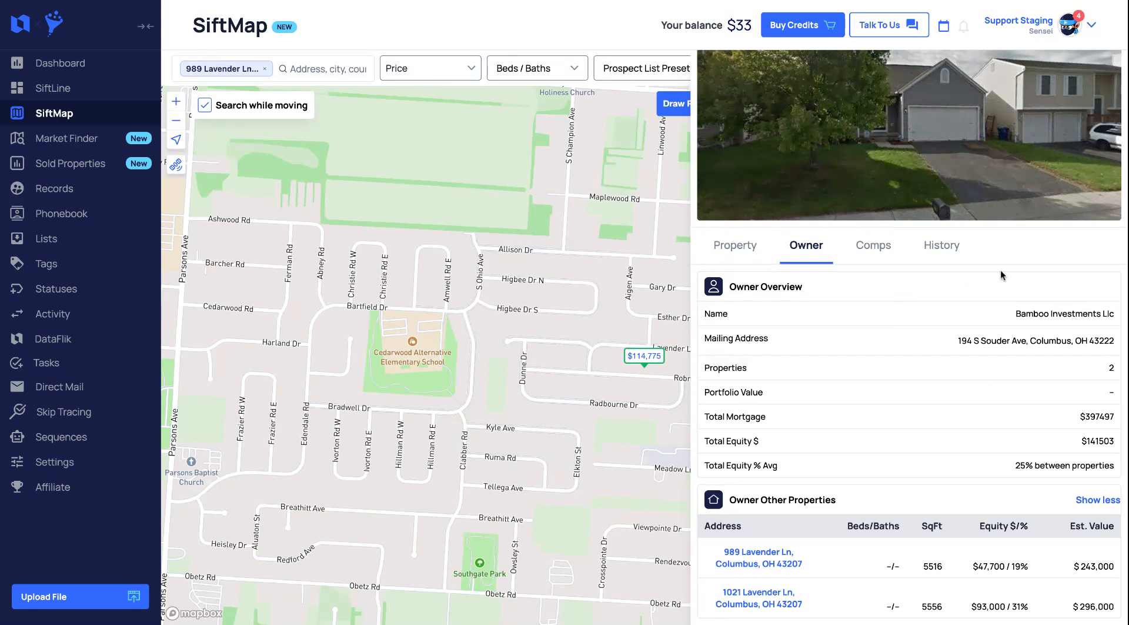
click(1095, 25)
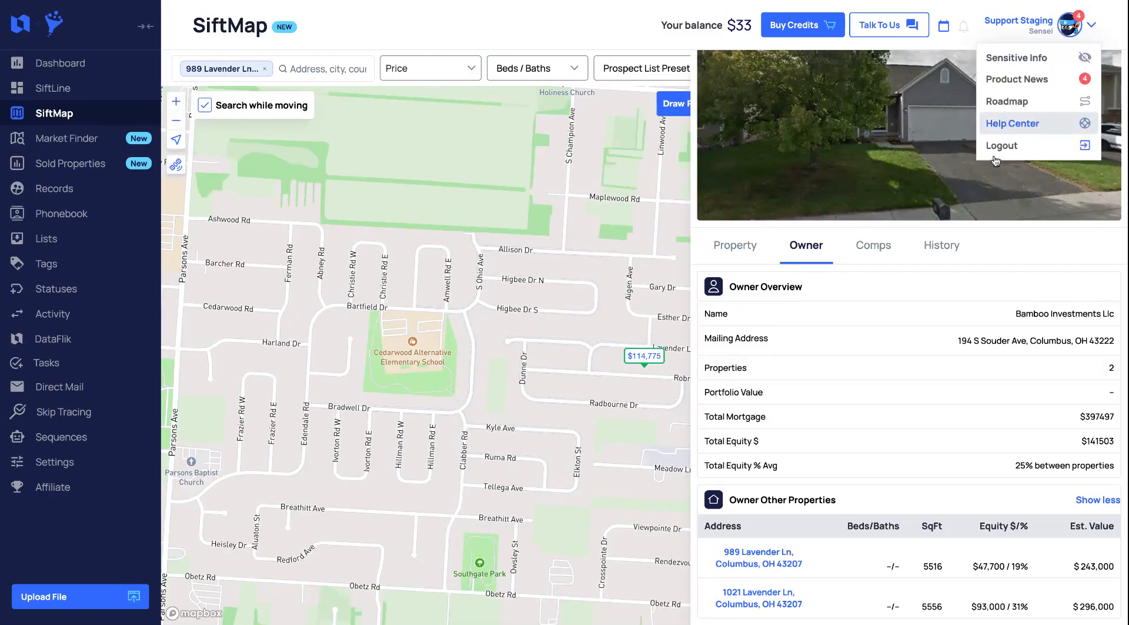
click(872, 301)
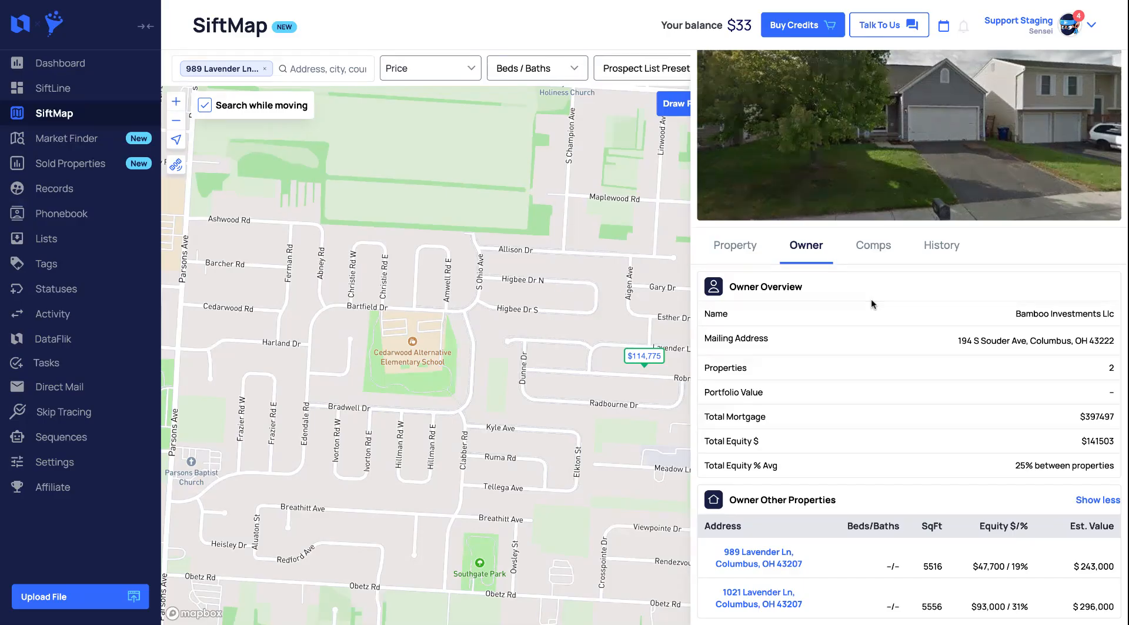